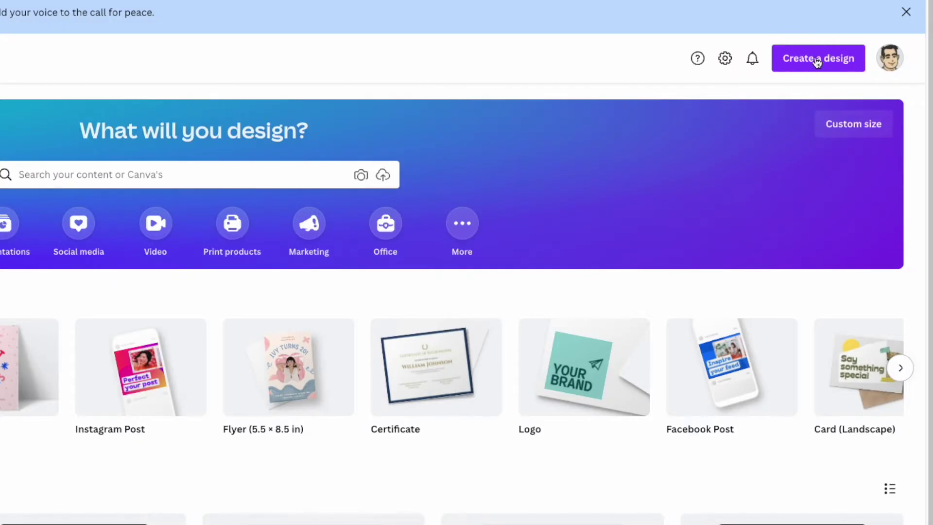
Open a new blank design from the recent 4500 × 5400 px custom size and show Elements
{"action": "left_click", "coordinate": [816, 61]}
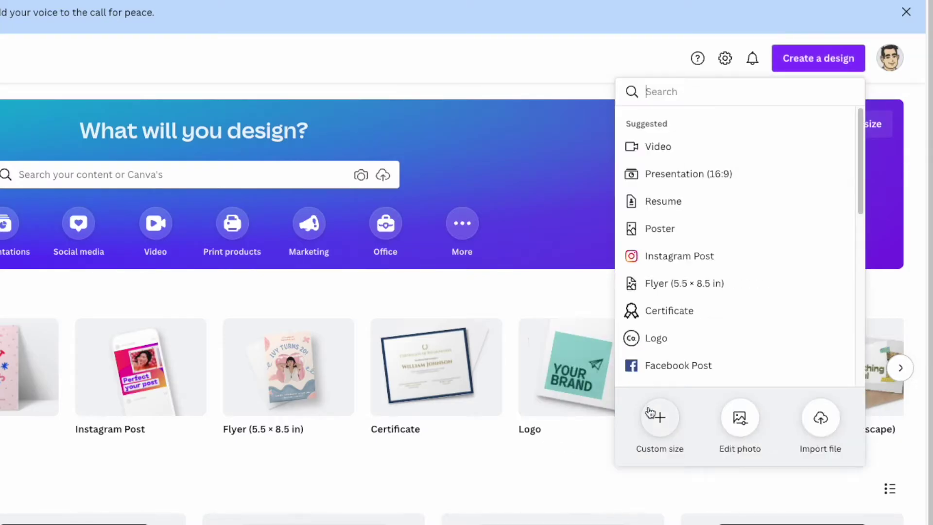
{"action": "left_click", "coordinate": [651, 414]}
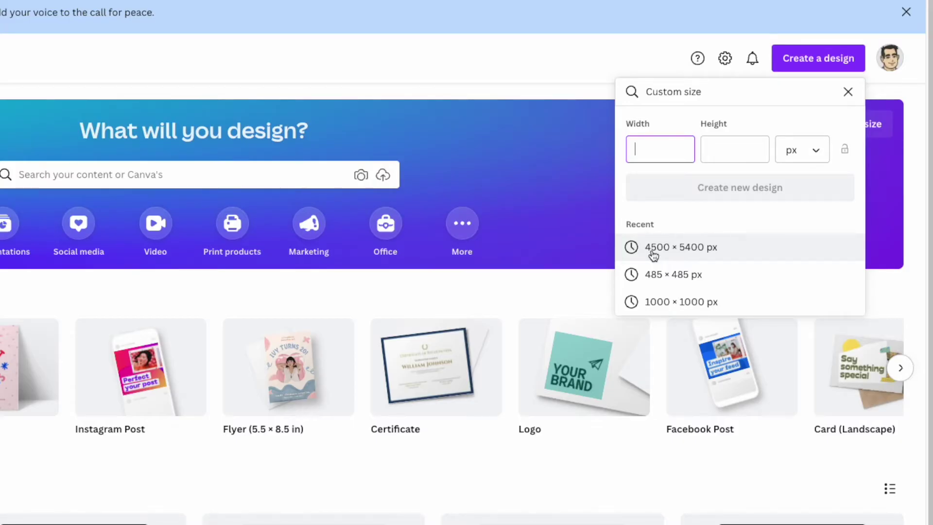
{"action": "left_click", "coordinate": [687, 247]}
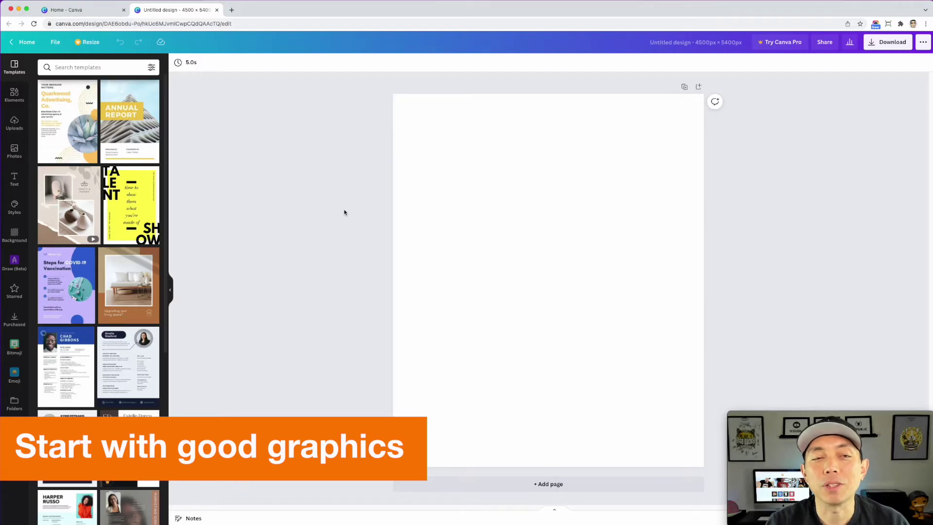
{"action": "left_click", "coordinate": [20, 97]}
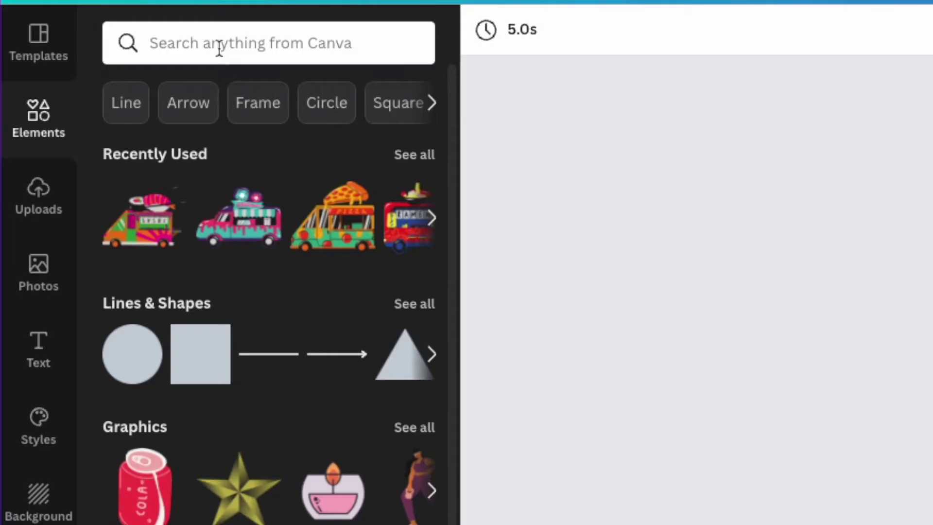
Search the element library for 'sombrero' and filter the results to Graphics
{"action": "left_click", "coordinate": [209, 40]}
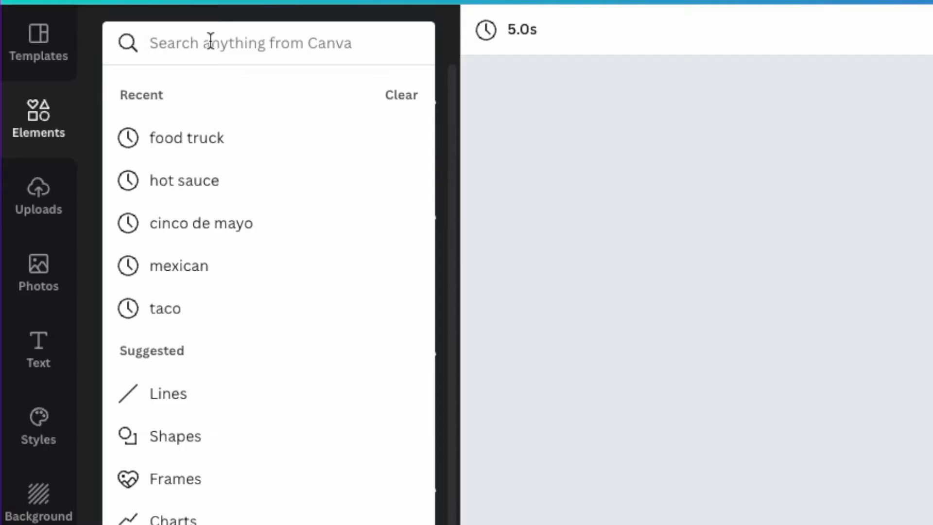
{"action": "type", "text": "somber"}
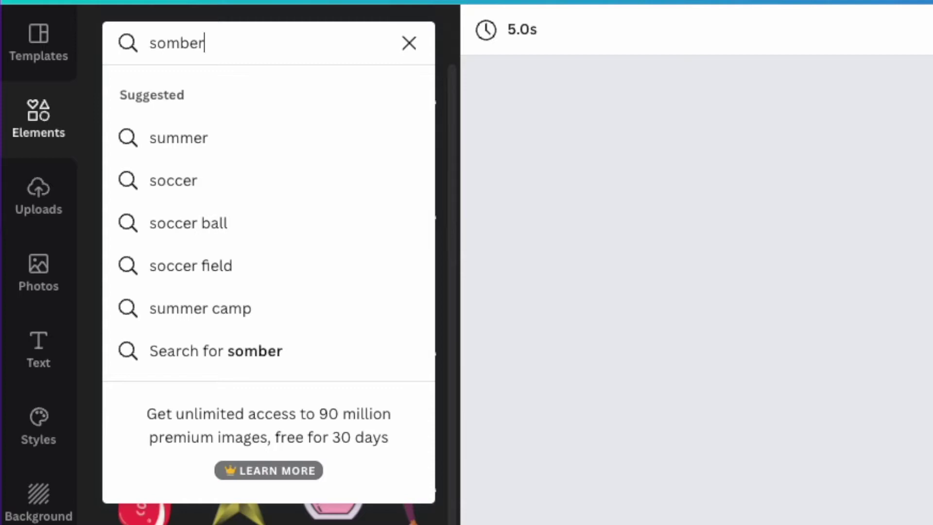
{"action": "key", "text": "BackSpace"}
{"action": "key", "text": "BackSpace"}
{"action": "type", "text": "rero"}
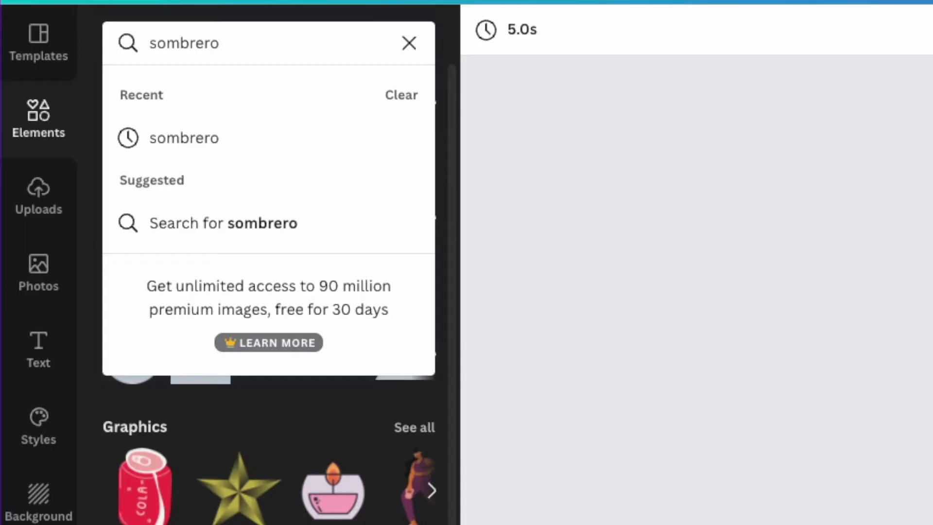
{"action": "key", "text": "Return"}
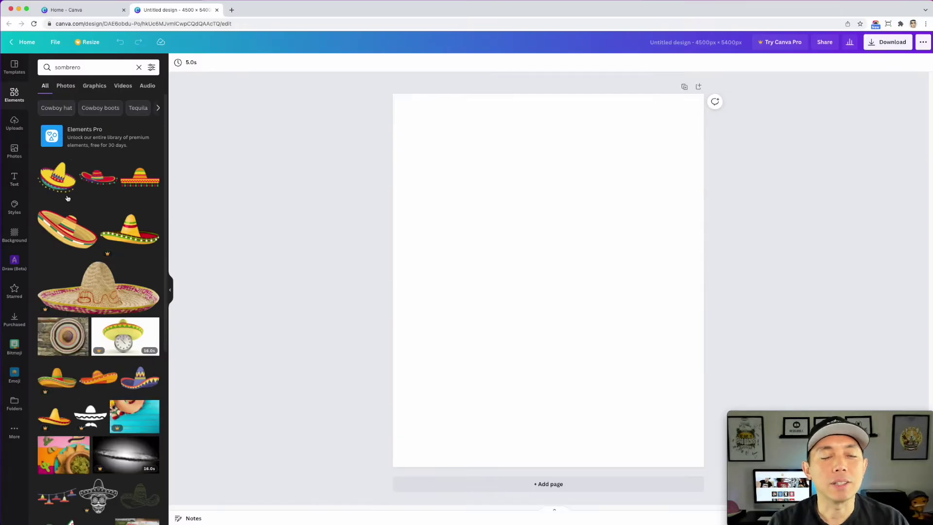
{"action": "left_click", "coordinate": [96, 88]}
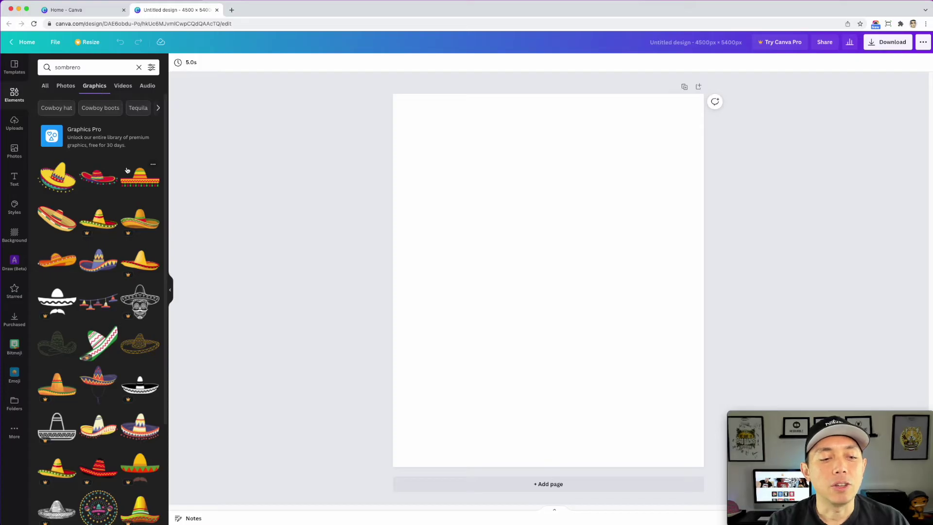
Browse the sombrero graphics and add the round sombrero medallion to the page
{"action": "scroll", "coordinate": [125, 181], "scroll_direction": "down", "scroll_amount": 1}
{"action": "scroll", "coordinate": [125, 182], "scroll_direction": "down", "scroll_amount": 5}
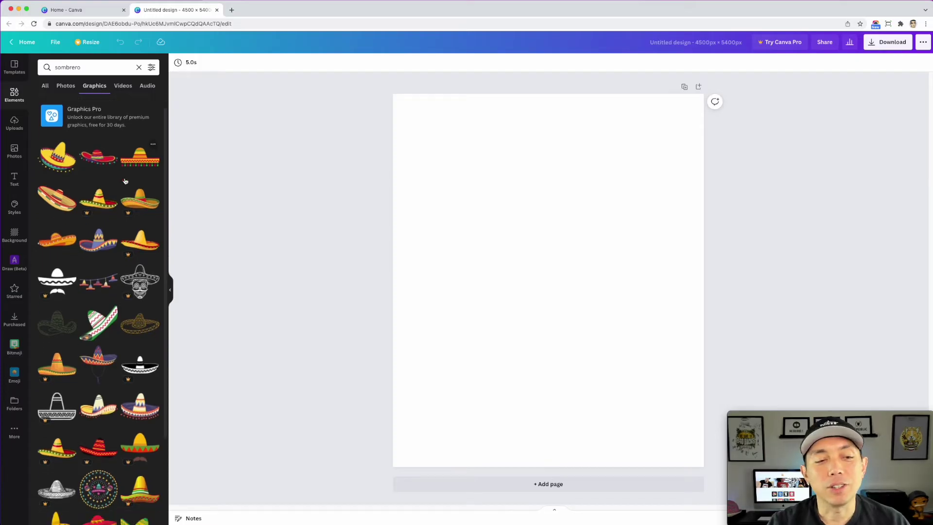
{"action": "scroll", "coordinate": [125, 182], "scroll_direction": "down", "scroll_amount": 1}
{"action": "scroll", "coordinate": [107, 178], "scroll_direction": "up", "scroll_amount": 4}
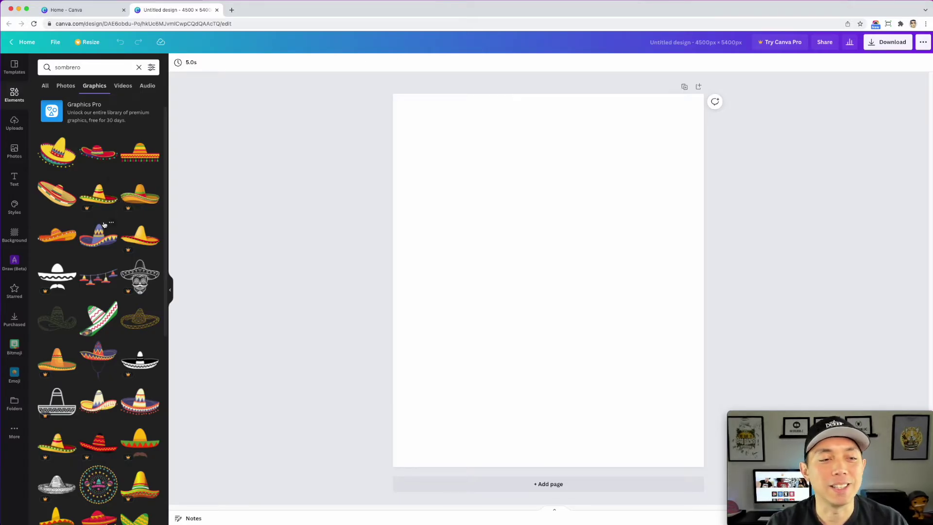
{"action": "scroll", "coordinate": [104, 225], "scroll_direction": "down", "scroll_amount": 2}
{"action": "scroll", "coordinate": [103, 225], "scroll_direction": "down", "scroll_amount": 10}
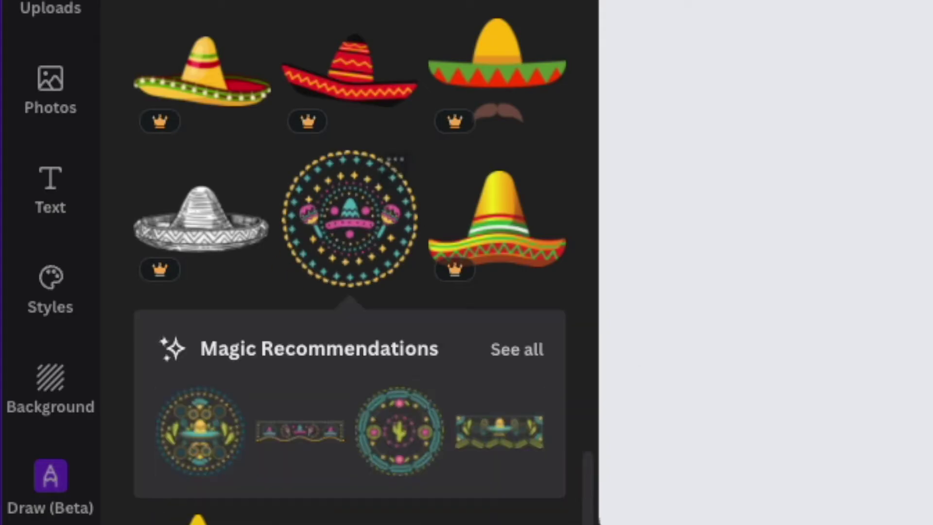
{"action": "left_click", "coordinate": [349, 219]}
Move the medallion higher and set the page background colour to black
{"action": "left_click_drag", "start_coordinate": [548, 277], "coordinate": [535, 242]}
{"action": "left_click", "coordinate": [422, 122]}
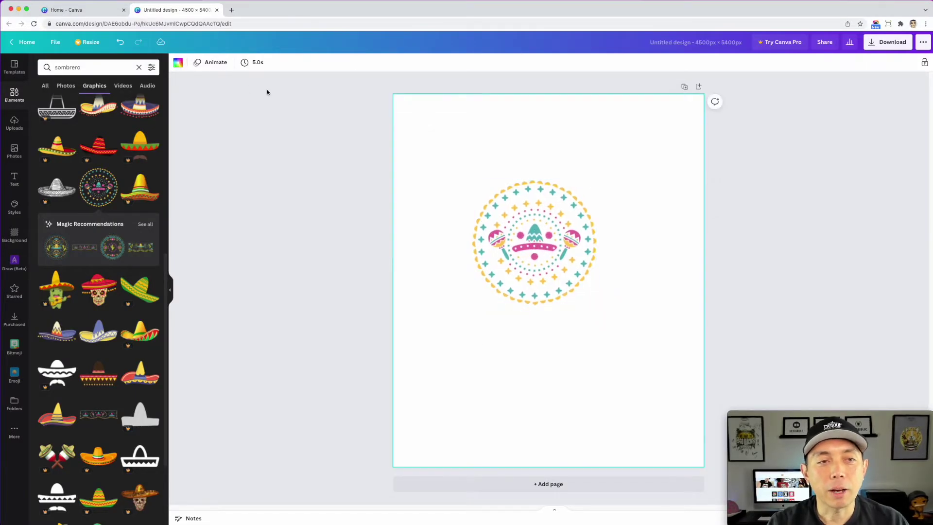
{"action": "left_click", "coordinate": [178, 62]}
{"action": "left_click", "coordinate": [45, 202]}
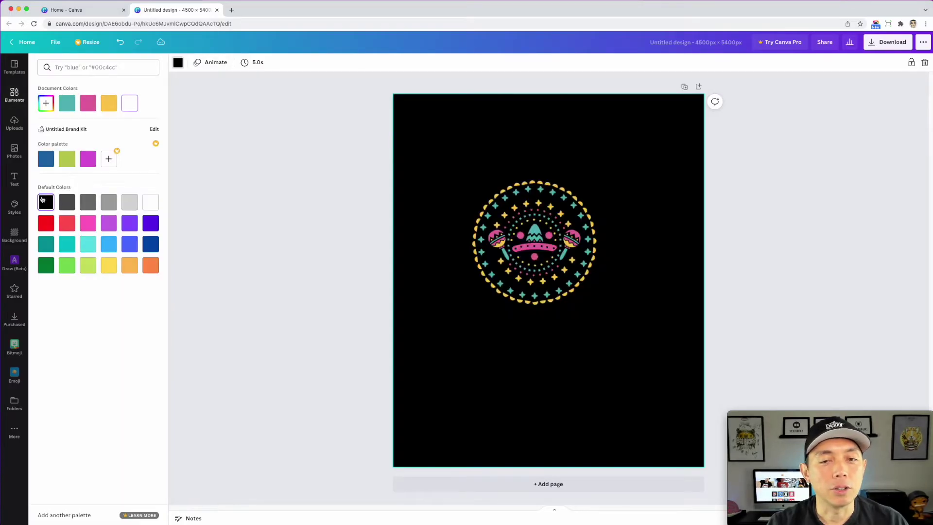
Enlarge the medallion, shift it up and left, and view all its recommended graphics
{"action": "left_click", "coordinate": [529, 232]}
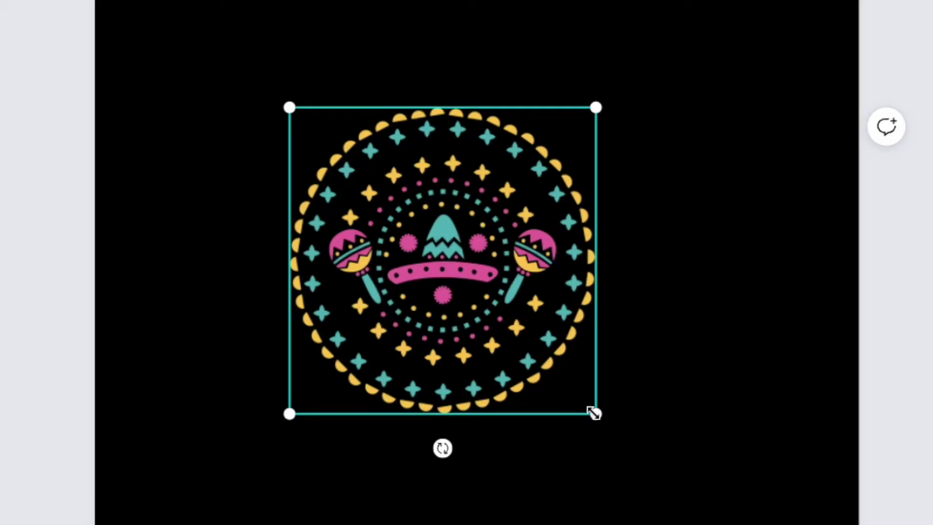
{"action": "left_click_drag", "start_coordinate": [593, 413], "coordinate": [813, 524]}
{"action": "left_click_drag", "start_coordinate": [671, 524], "coordinate": [572, 446]}
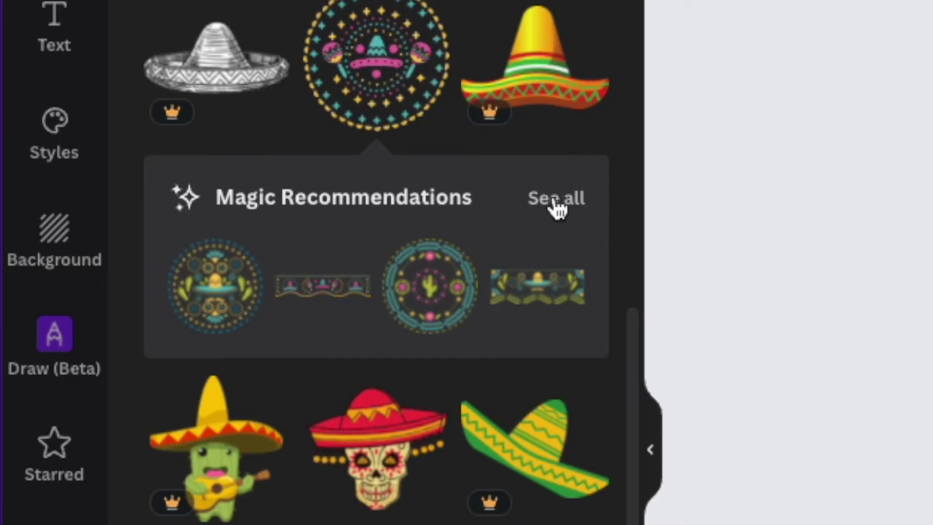
{"action": "left_click", "coordinate": [565, 208]}
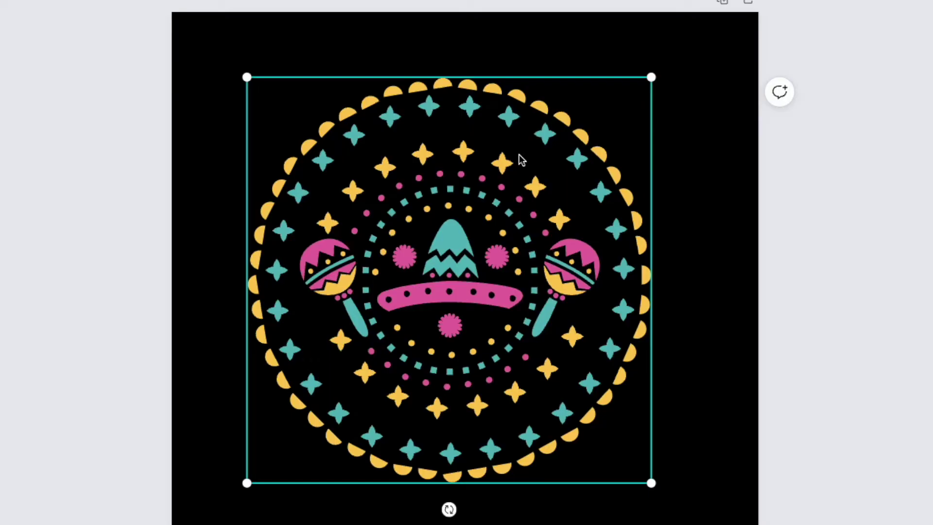
Crop the medallion to its top arc and duplicate that arc lower on the page
{"action": "double_click", "coordinate": [518, 155]}
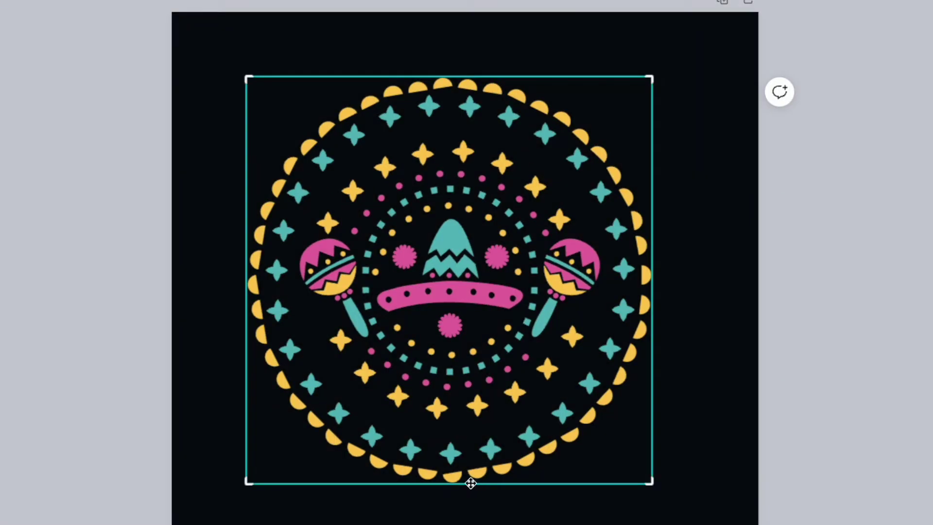
{"action": "left_click_drag", "start_coordinate": [649, 482], "coordinate": [689, 216]}
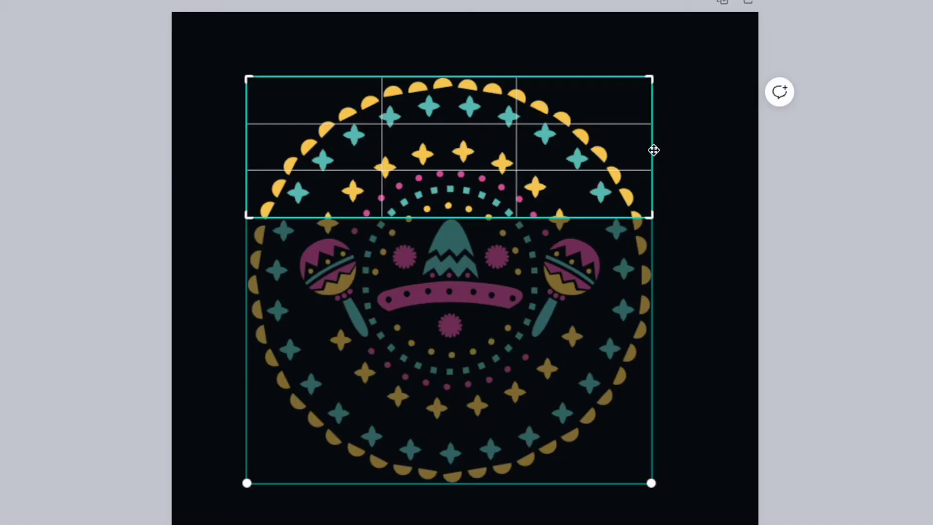
{"action": "left_click", "coordinate": [681, 152]}
{"action": "left_click", "coordinate": [487, 164]}
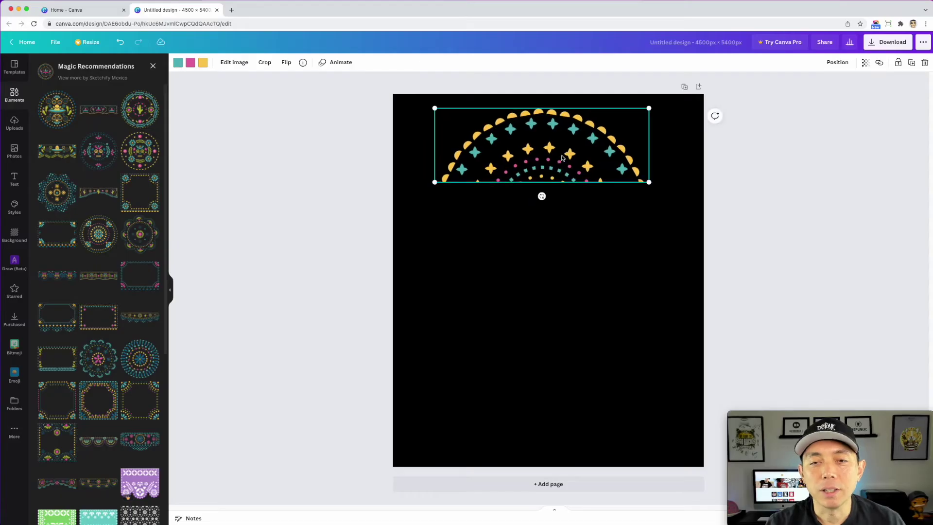
{"action": "left_click", "coordinate": [488, 168]}
{"action": "left_click_drag", "start_coordinate": [562, 157], "coordinate": [548, 301]}
Recrop the duplicate to the medallion's bottom arc and move it up the page
{"action": "double_click", "coordinate": [547, 301]}
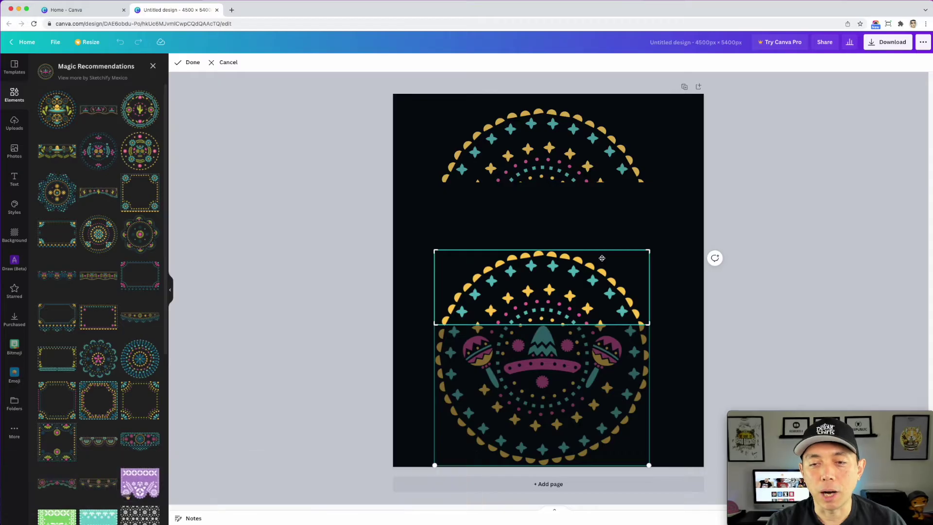
{"action": "left_click_drag", "start_coordinate": [649, 323], "coordinate": [650, 464]}
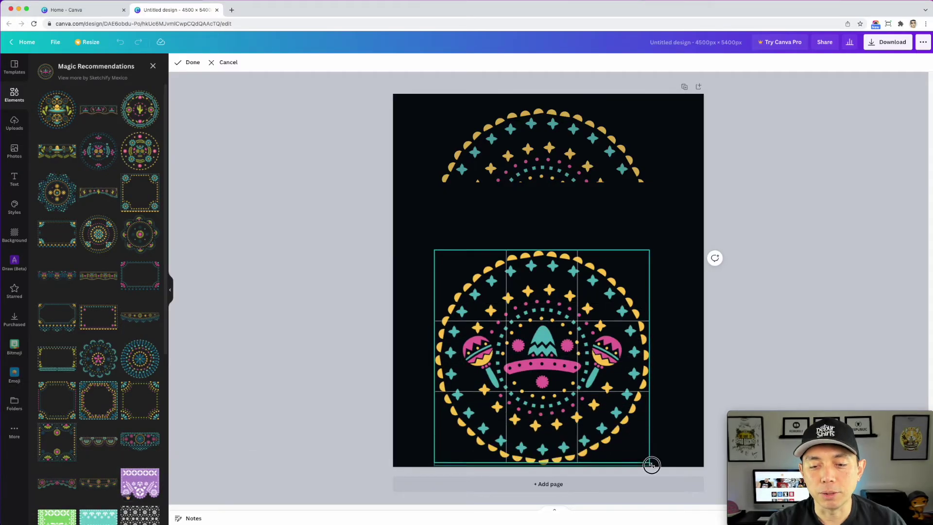
{"action": "left_click_drag", "start_coordinate": [647, 250], "coordinate": [649, 402]}
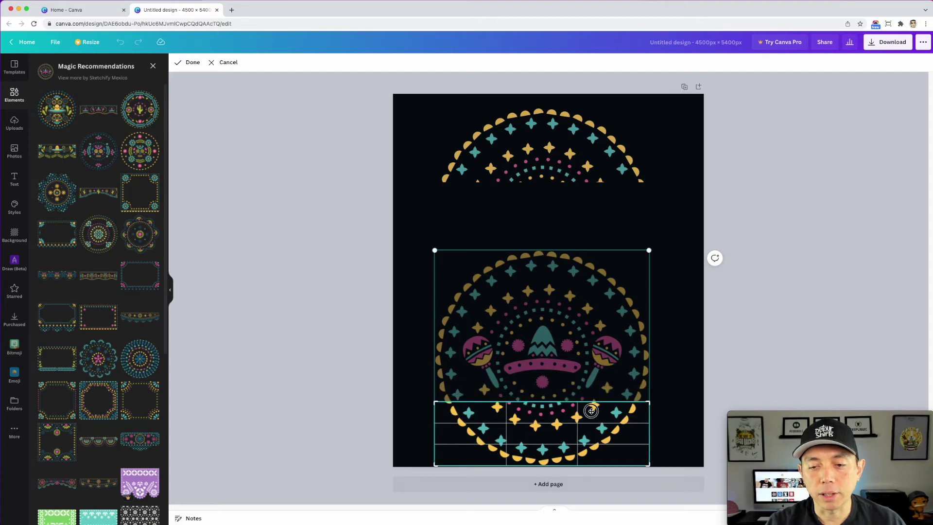
{"action": "key", "text": "Return"}
{"action": "left_click_drag", "start_coordinate": [599, 426], "coordinate": [590, 323]}
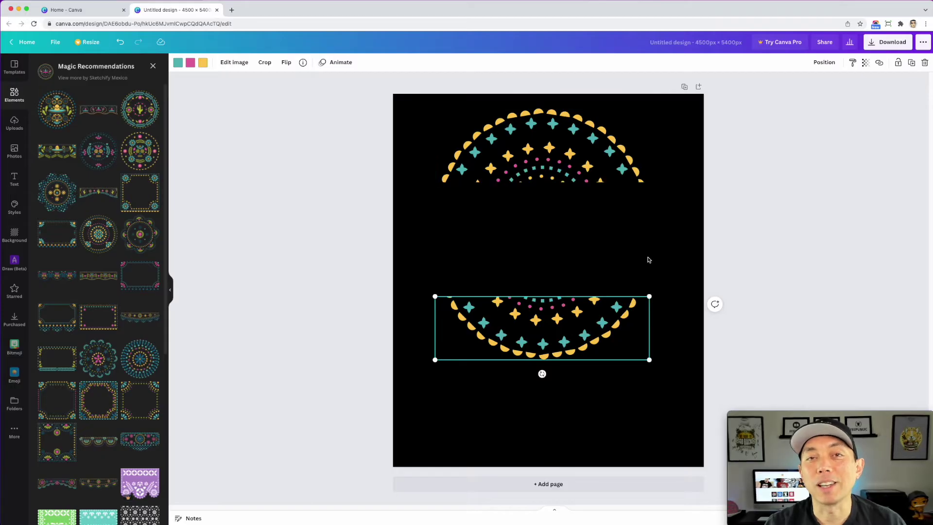
Delete both the top and bottom arc pieces from the page
{"action": "left_click", "coordinate": [553, 166]}
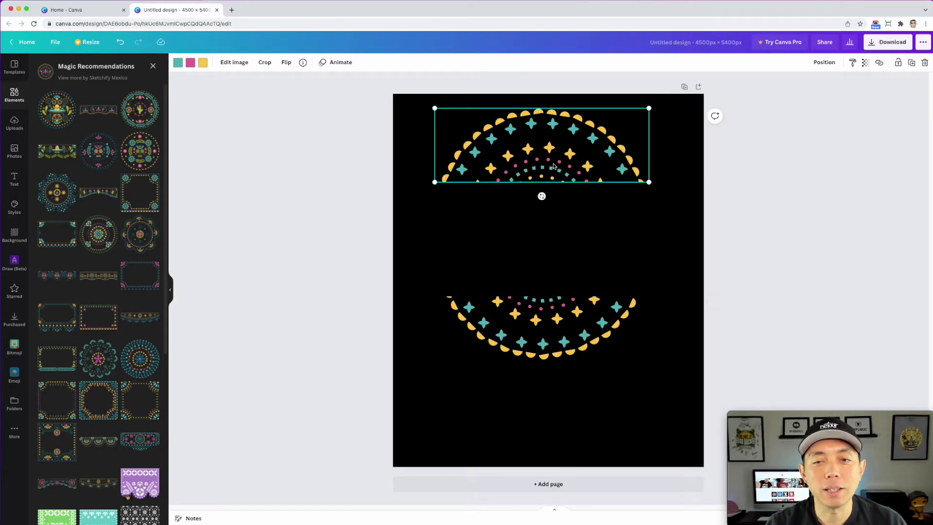
{"action": "key", "text": "Delete"}
{"action": "left_click", "coordinate": [549, 310]}
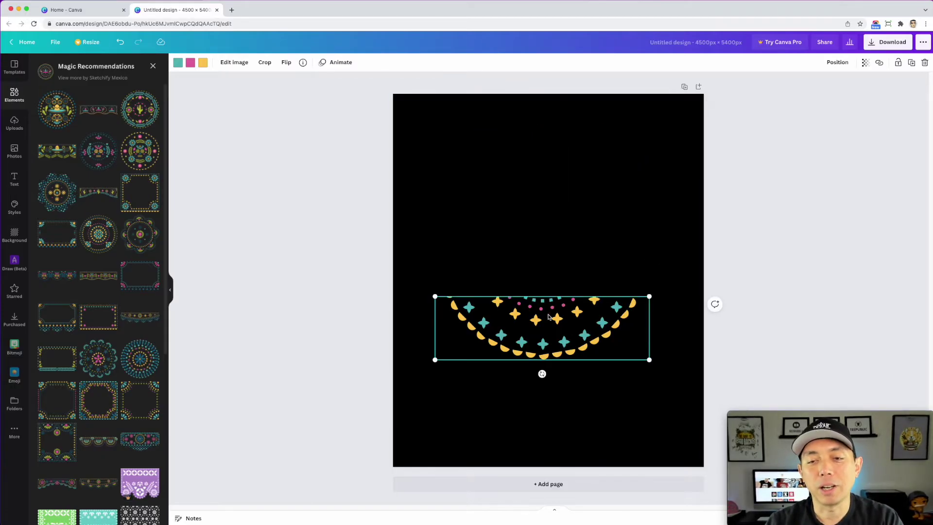
{"action": "key", "text": "Delete"}
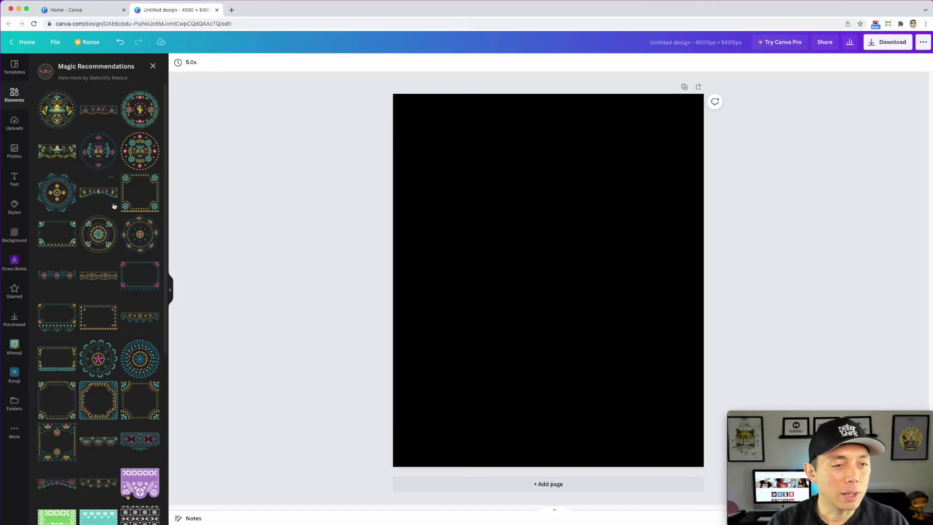
Add the sombrero-maracas border and stretch it centred across the page top
{"action": "left_click", "coordinate": [95, 114]}
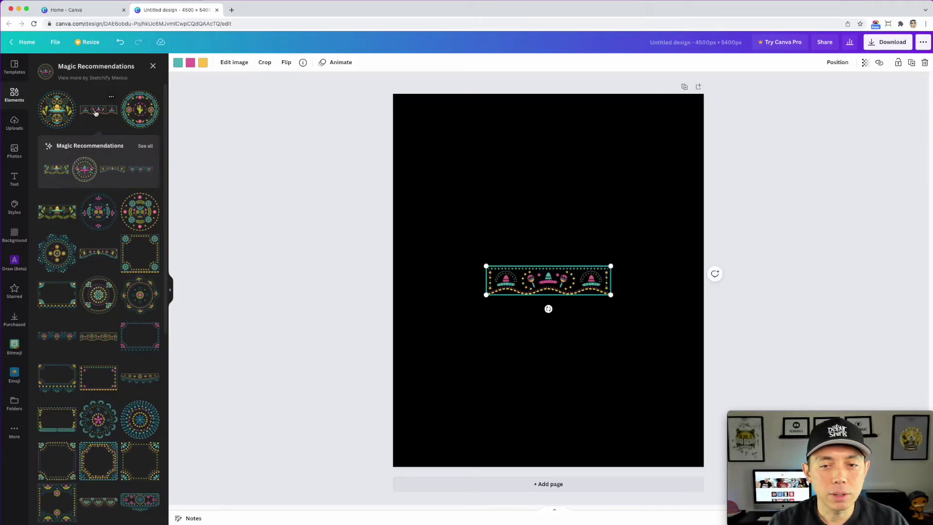
{"action": "left_click_drag", "start_coordinate": [537, 287], "coordinate": [461, 136]}
{"action": "left_click_drag", "start_coordinate": [534, 144], "coordinate": [681, 264]}
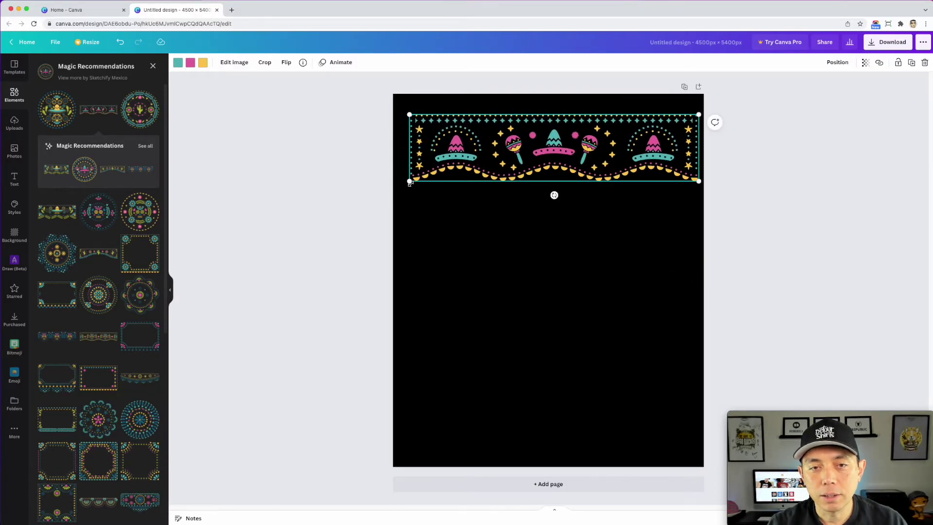
{"action": "left_click_drag", "start_coordinate": [410, 183], "coordinate": [396, 188]}
{"action": "left_click_drag", "start_coordinate": [511, 158], "coordinate": [511, 153]}
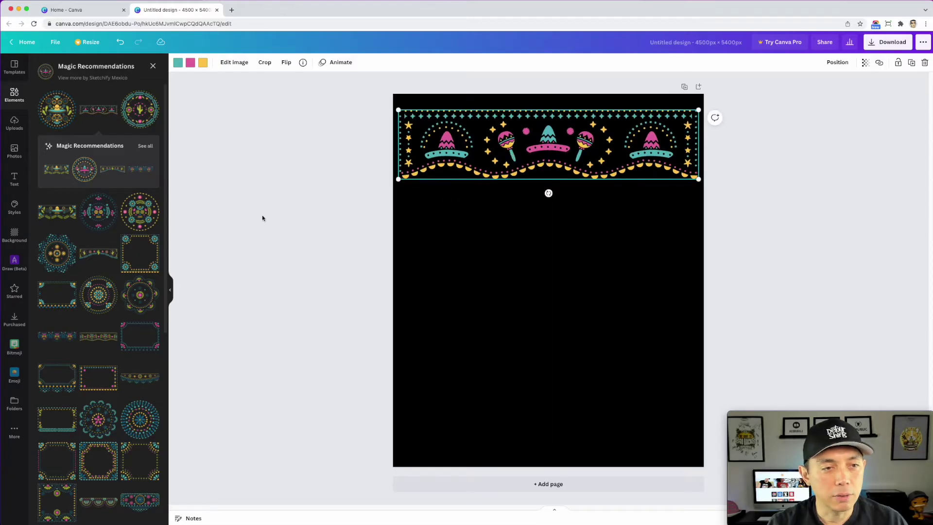
Add a cactus banner, a scalloped papel picado border along the bottom, and a sombrero banner
{"action": "left_click", "coordinate": [110, 257]}
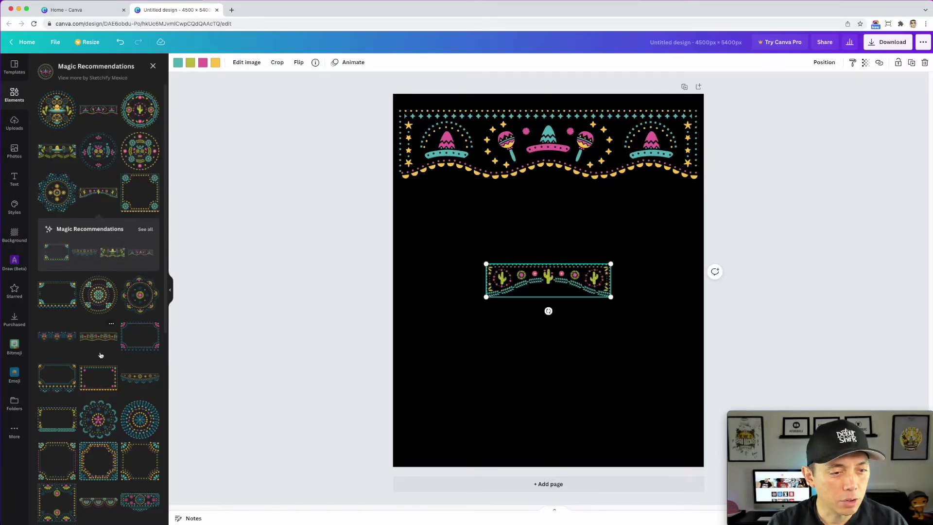
{"action": "scroll", "coordinate": [91, 416], "scroll_direction": "down", "scroll_amount": 2}
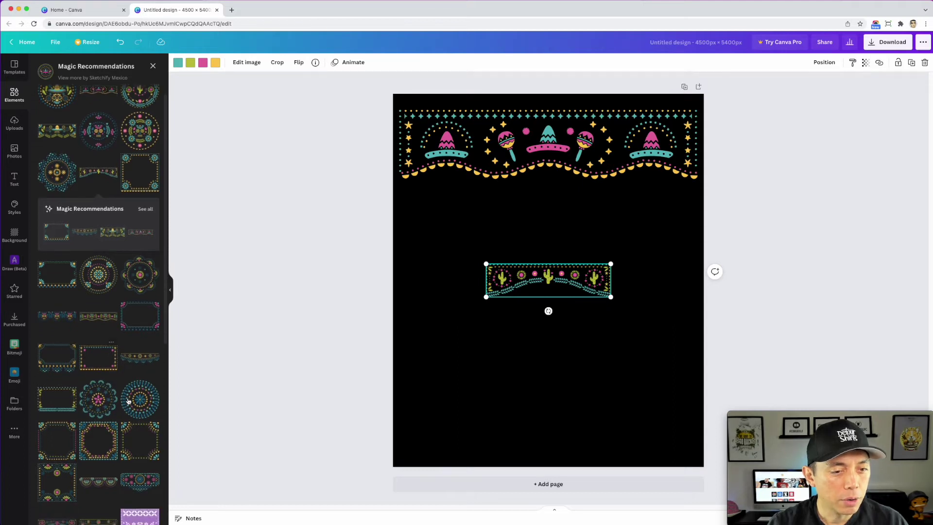
{"action": "left_click", "coordinate": [139, 359]}
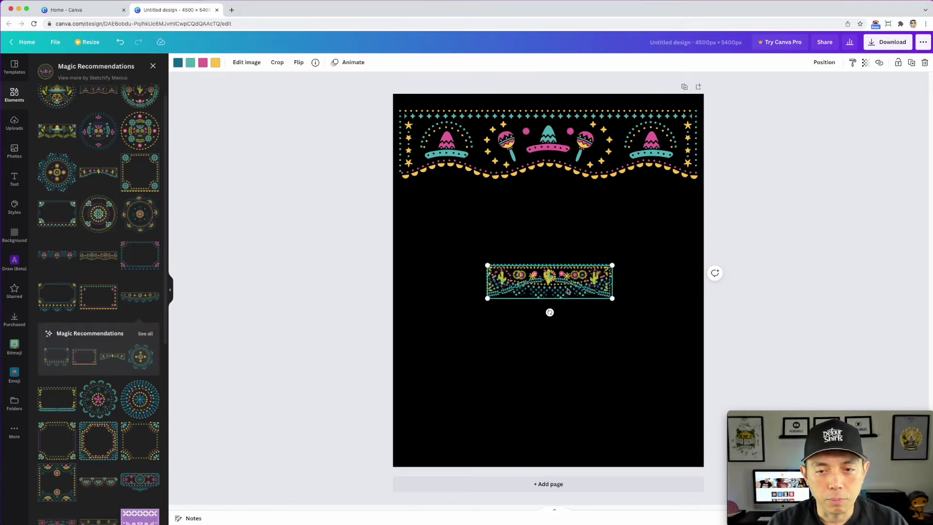
{"action": "left_click_drag", "start_coordinate": [567, 291], "coordinate": [708, 446]}
{"action": "left_click_drag", "start_coordinate": [629, 413], "coordinate": [611, 421]}
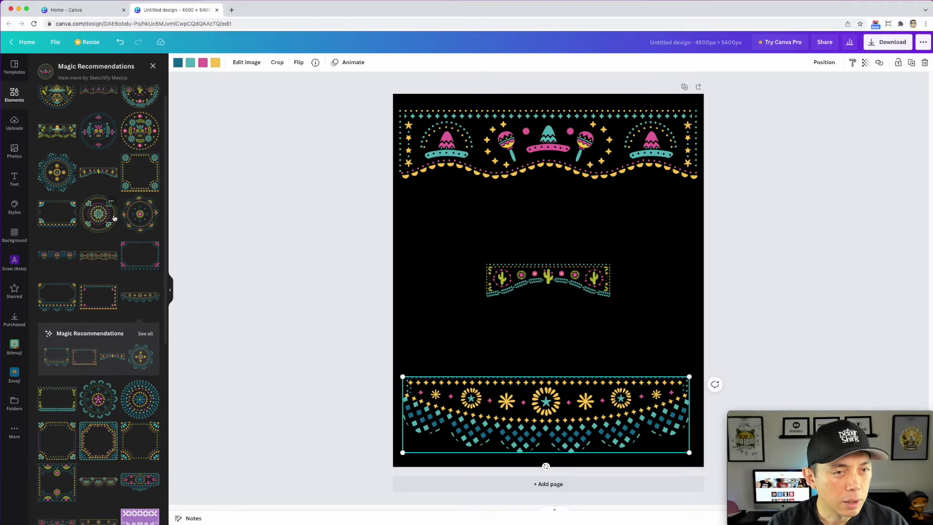
{"action": "scroll", "coordinate": [114, 218], "scroll_direction": "up", "scroll_amount": 1}
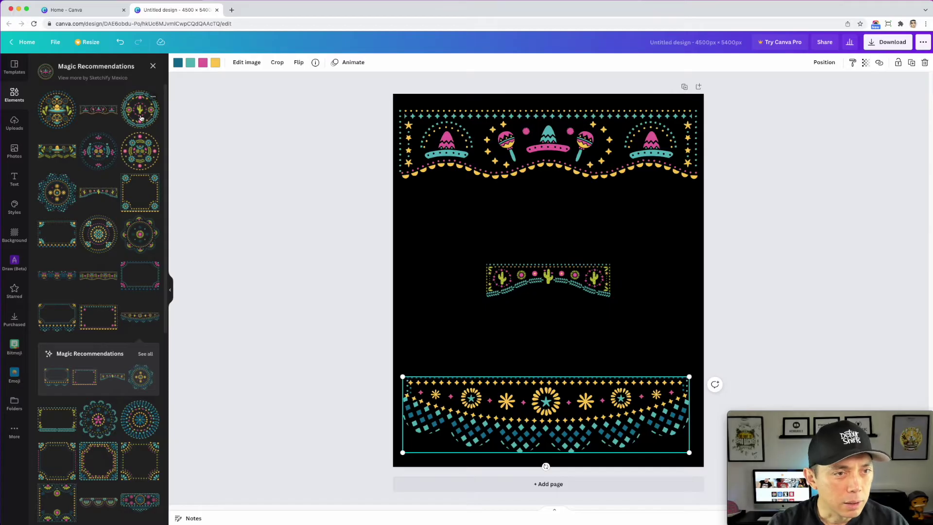
{"action": "left_click", "coordinate": [56, 151]}
Delete the cactus banner and enlarge the sombrero banner
{"action": "left_click_drag", "start_coordinate": [535, 272], "coordinate": [455, 216]}
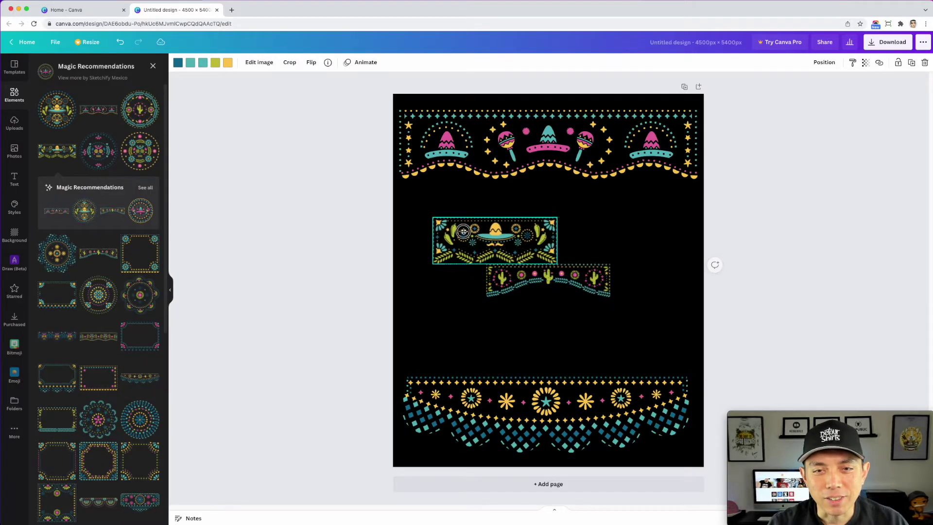
{"action": "left_click", "coordinate": [477, 368]}
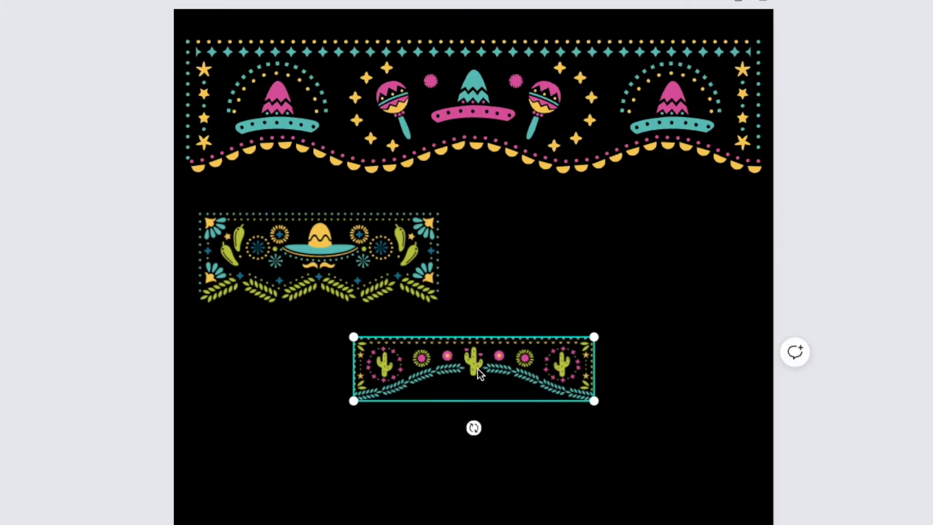
{"action": "left_click_drag", "start_coordinate": [477, 369], "coordinate": [378, 366]}
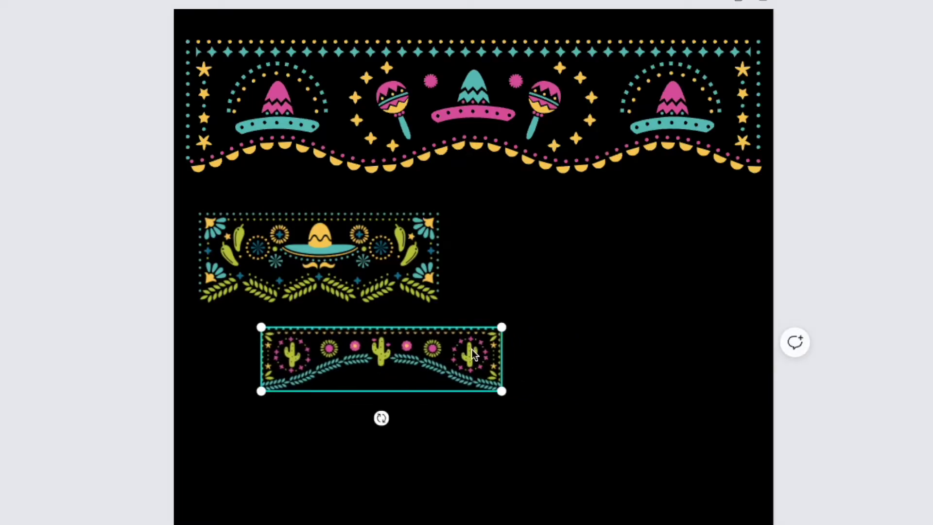
{"action": "key", "text": "Delete"}
{"action": "left_click", "coordinate": [432, 293]}
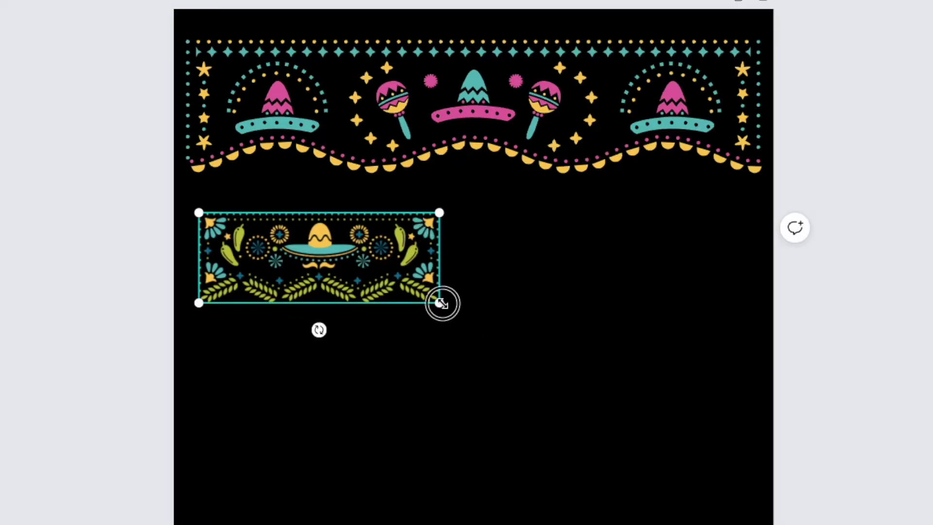
{"action": "left_click_drag", "start_coordinate": [441, 304], "coordinate": [738, 414]}
Replace the top maracas border with the sombrero banner, widened to the page width
{"action": "left_click", "coordinate": [645, 104]}
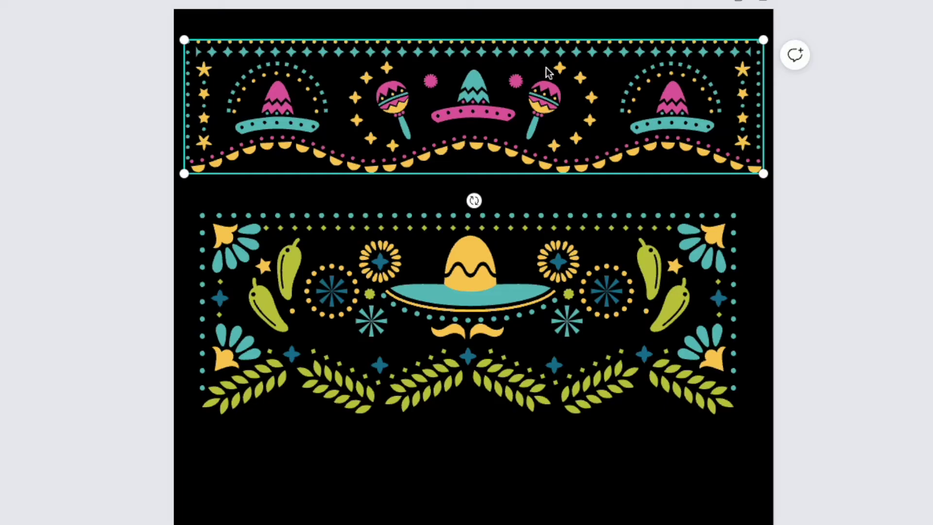
{"action": "key", "text": "Delete"}
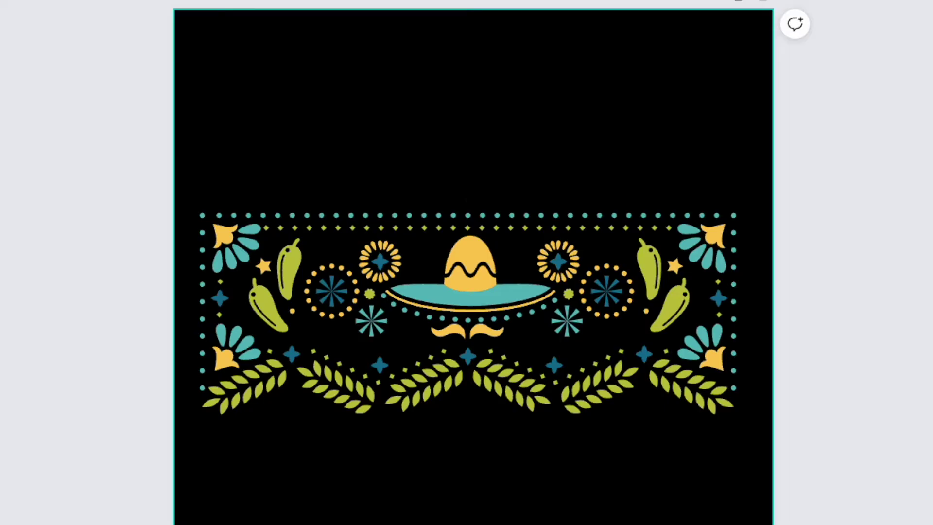
{"action": "left_click", "coordinate": [420, 267]}
{"action": "left_click_drag", "start_coordinate": [421, 266], "coordinate": [410, 99]}
{"action": "left_click_drag", "start_coordinate": [514, 140], "coordinate": [515, 133]}
{"action": "left_click_drag", "start_coordinate": [683, 210], "coordinate": [701, 217]}
Widen the bottom border to the right edge and duplicate the sombrero banner beneath the original
{"action": "left_click_drag", "start_coordinate": [569, 384], "coordinate": [567, 381]}
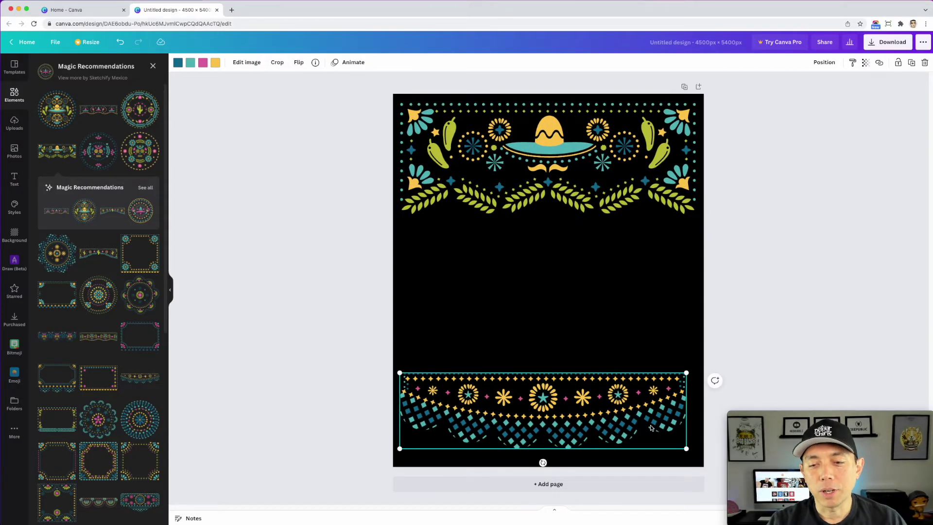
{"action": "left_click_drag", "start_coordinate": [685, 448], "coordinate": [695, 453]}
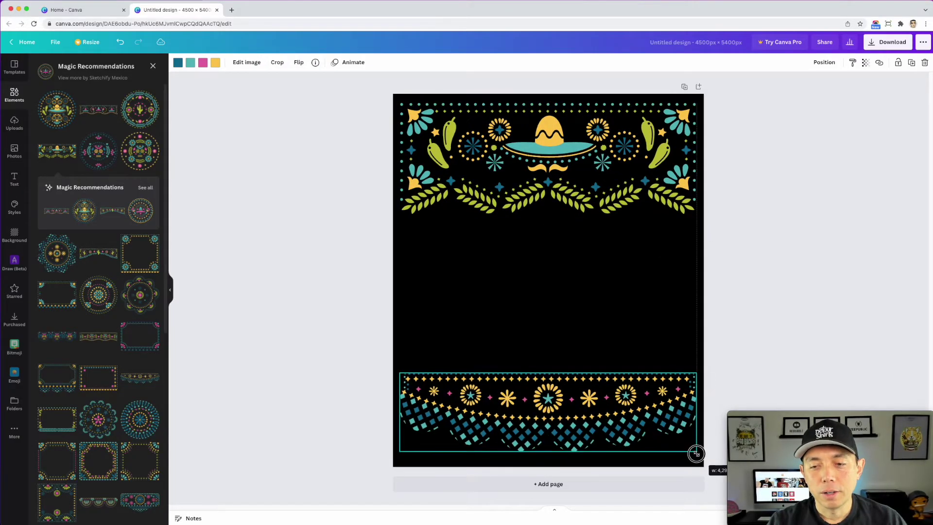
{"action": "left_click_drag", "start_coordinate": [608, 399], "coordinate": [609, 401]}
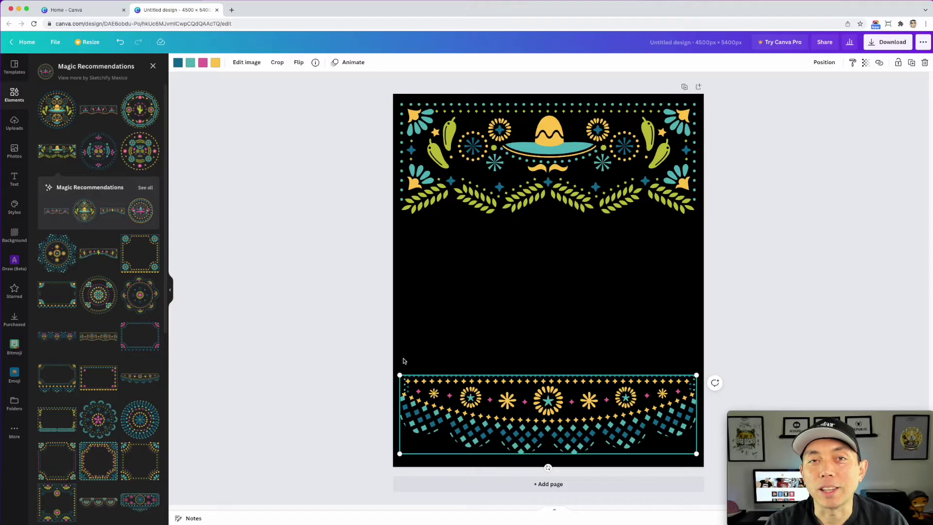
{"action": "left_click", "coordinate": [499, 166]}
{"action": "left_click_drag", "start_coordinate": [499, 167], "coordinate": [502, 287]}
Crop the banner copy to a thin dotted strip and run it down the page edge
{"action": "double_click", "coordinate": [372, 309]}
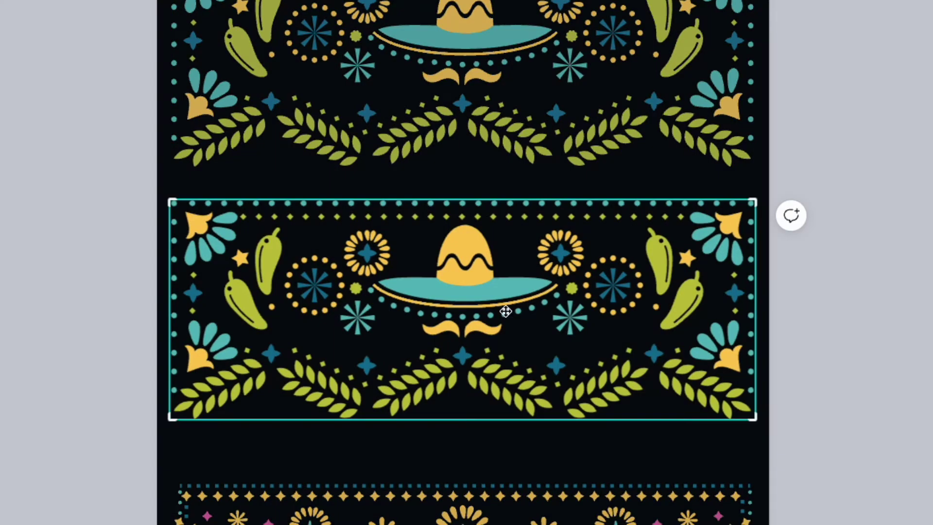
{"action": "left_click_drag", "start_coordinate": [754, 200], "coordinate": [178, 192]}
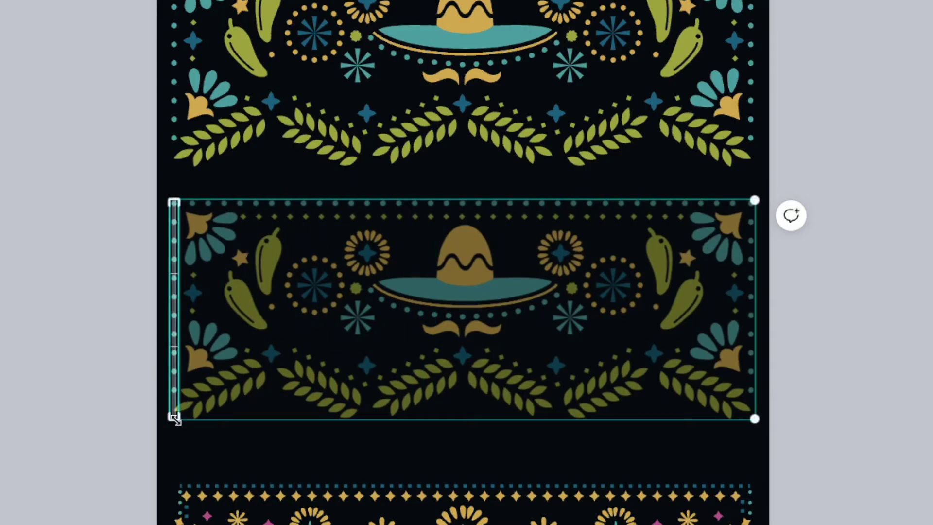
{"action": "left_click_drag", "start_coordinate": [173, 420], "coordinate": [174, 399]}
{"action": "left_click", "coordinate": [302, 181]}
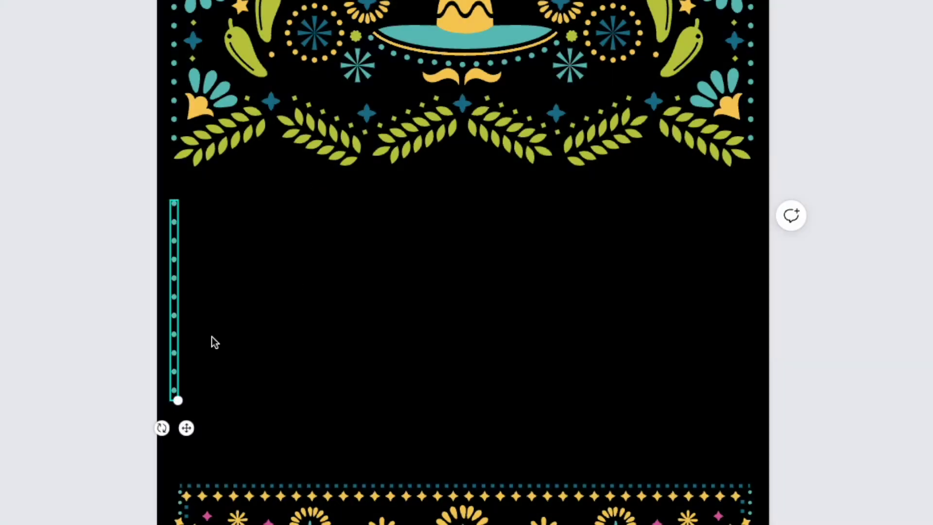
{"action": "left_click_drag", "start_coordinate": [171, 266], "coordinate": [170, 354]}
{"action": "left_click_drag", "start_coordinate": [177, 288], "coordinate": [361, 282]}
Crop a second, shorter dotted strip and place it just above the bottom border
{"action": "double_click", "coordinate": [361, 281]}
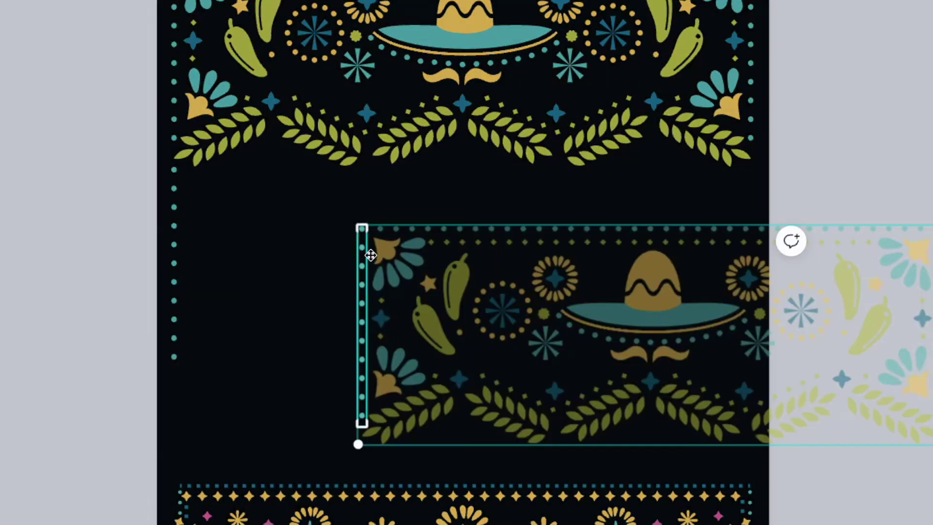
{"action": "left_click_drag", "start_coordinate": [362, 226], "coordinate": [365, 332]}
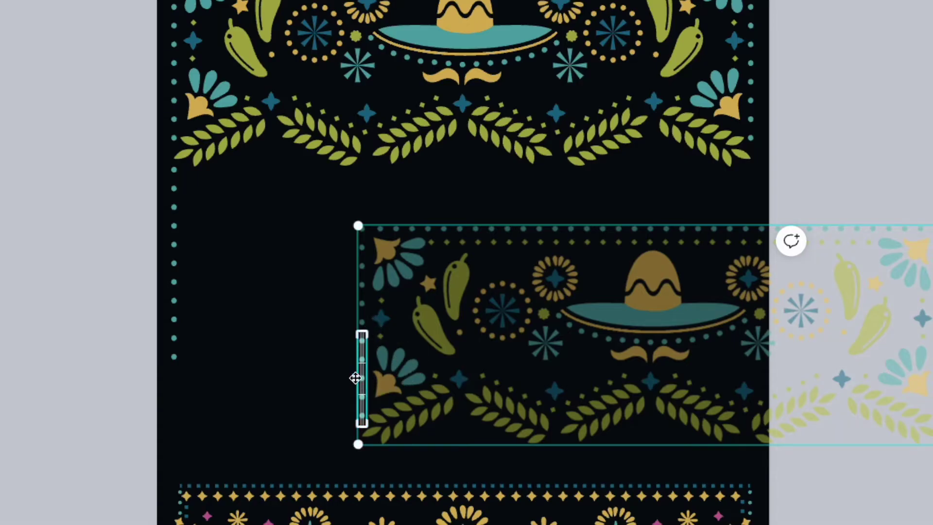
{"action": "left_click", "coordinate": [329, 366]}
{"action": "left_click_drag", "start_coordinate": [367, 380], "coordinate": [175, 417]}
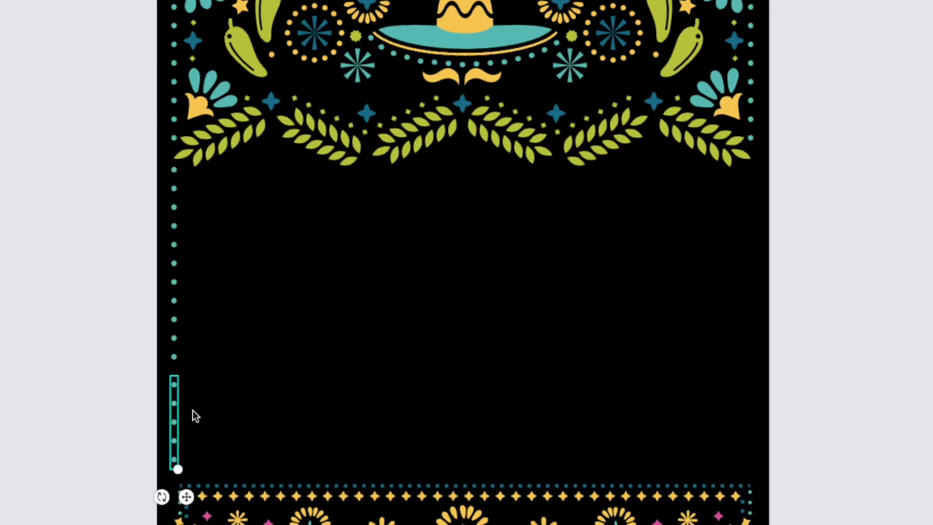
{"action": "left_click", "coordinate": [407, 346]}
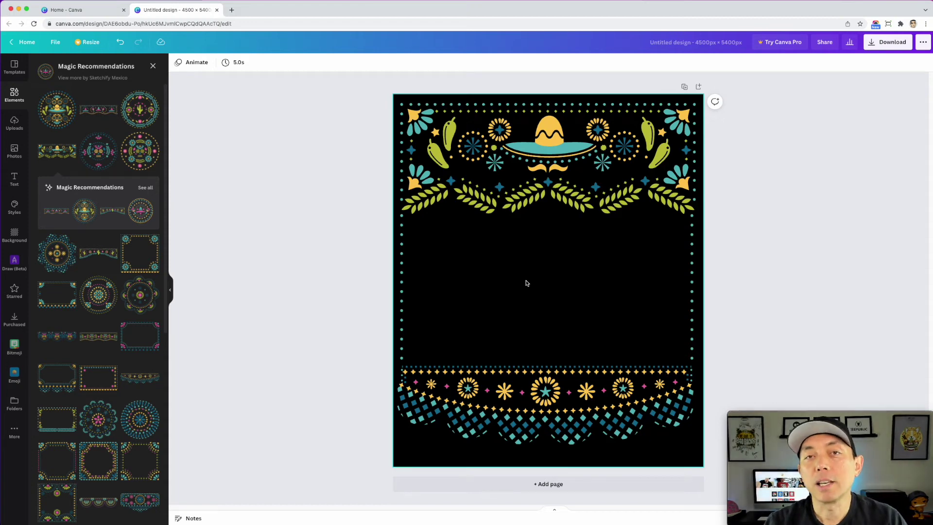
Add a text box reading 'Viva' and set its font to Rye
{"action": "key", "text": "t"}
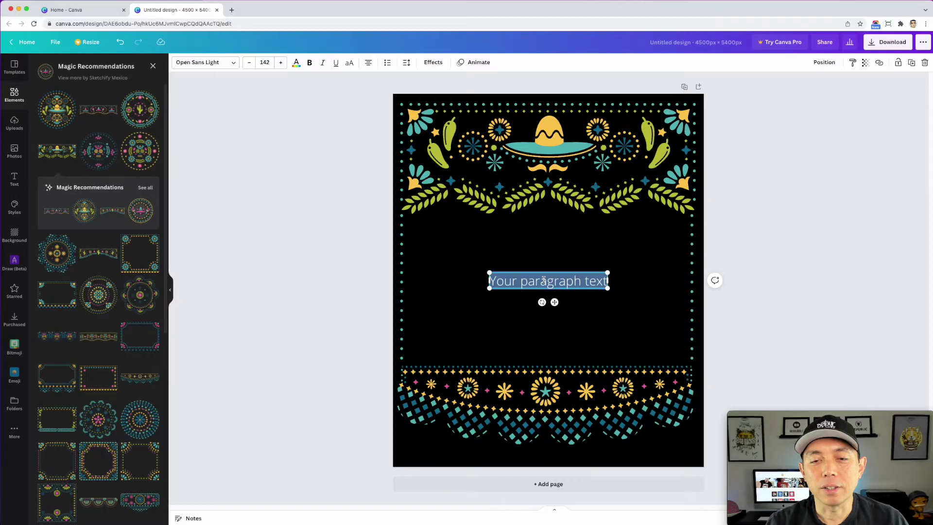
{"action": "triple_click", "coordinate": [543, 280]}
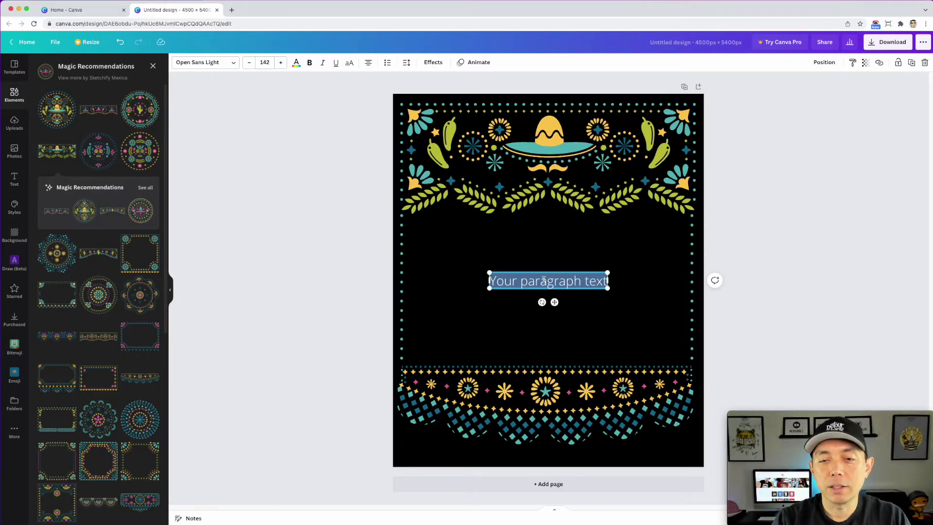
{"action": "type", "text": "Viva"}
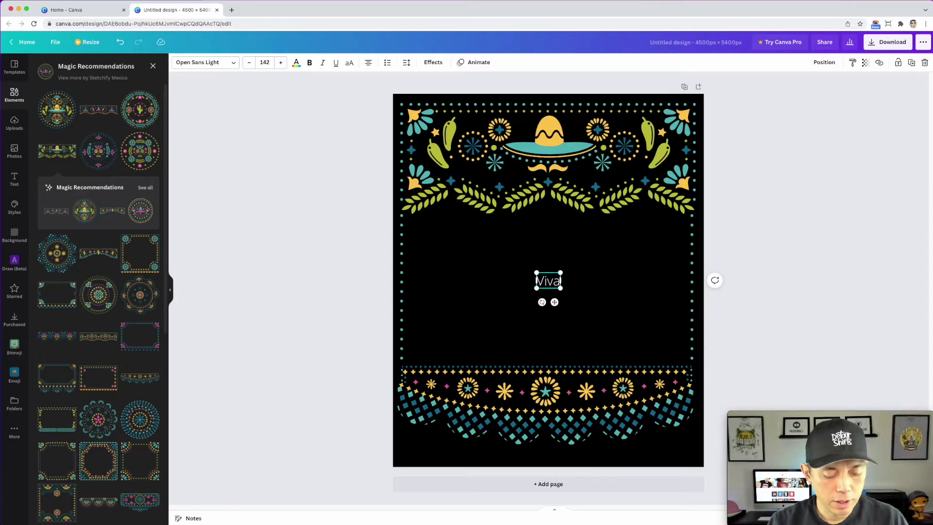
{"action": "key", "text": "super+a"}
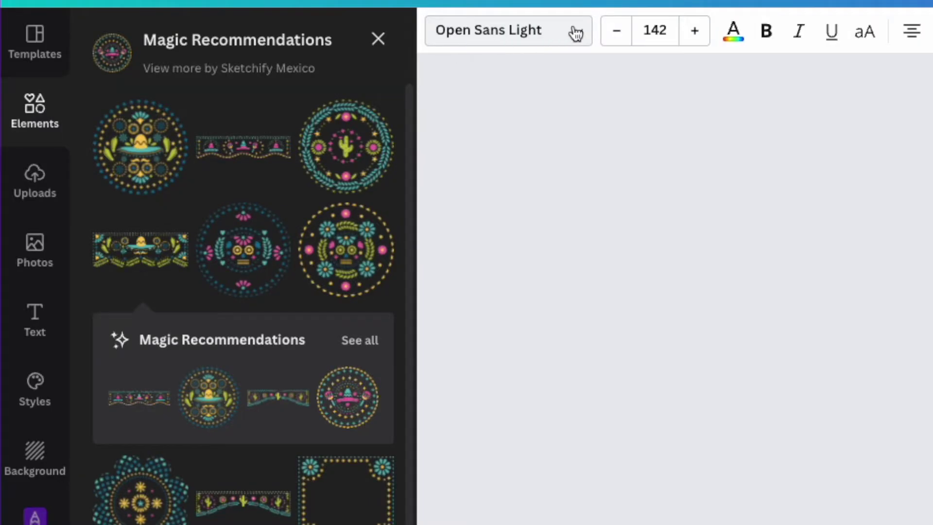
{"action": "left_click", "coordinate": [578, 35]}
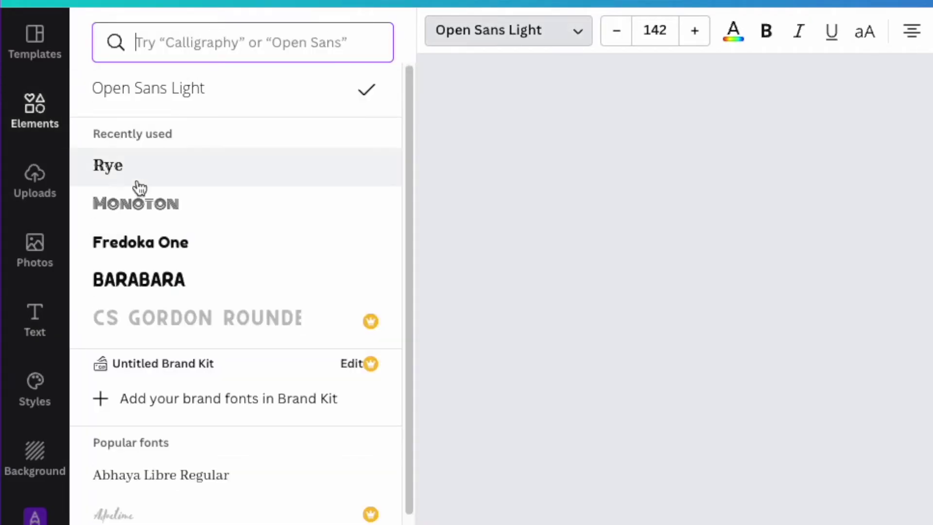
{"action": "left_click", "coordinate": [112, 170]}
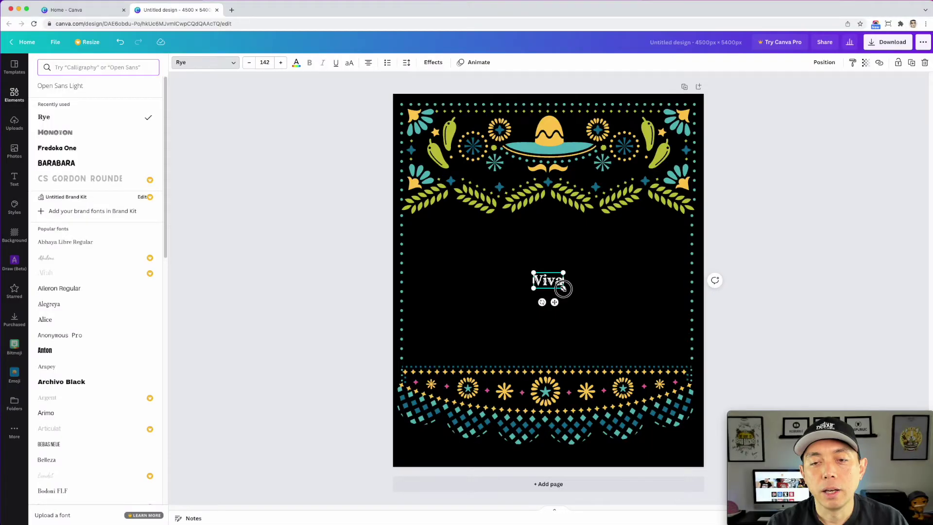
Scale the Viva text up to size 590 and retype it as 'VIVA'
{"action": "left_click_drag", "start_coordinate": [571, 298], "coordinate": [656, 337]}
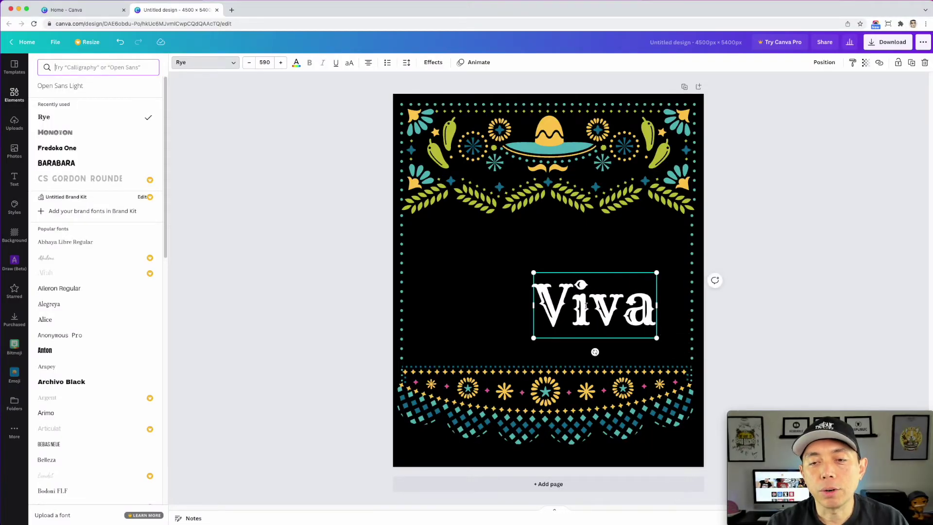
{"action": "left_click_drag", "start_coordinate": [575, 301], "coordinate": [661, 305]}
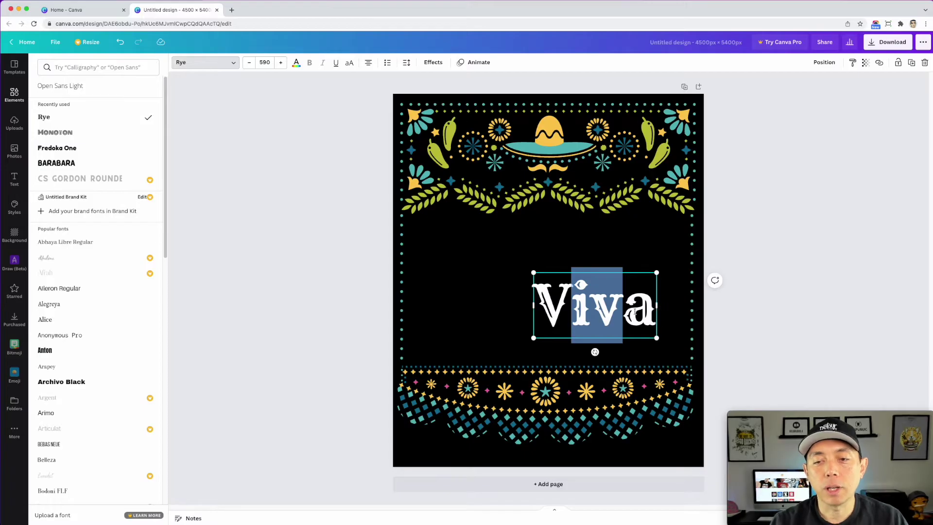
{"action": "double_click", "coordinate": [634, 305]}
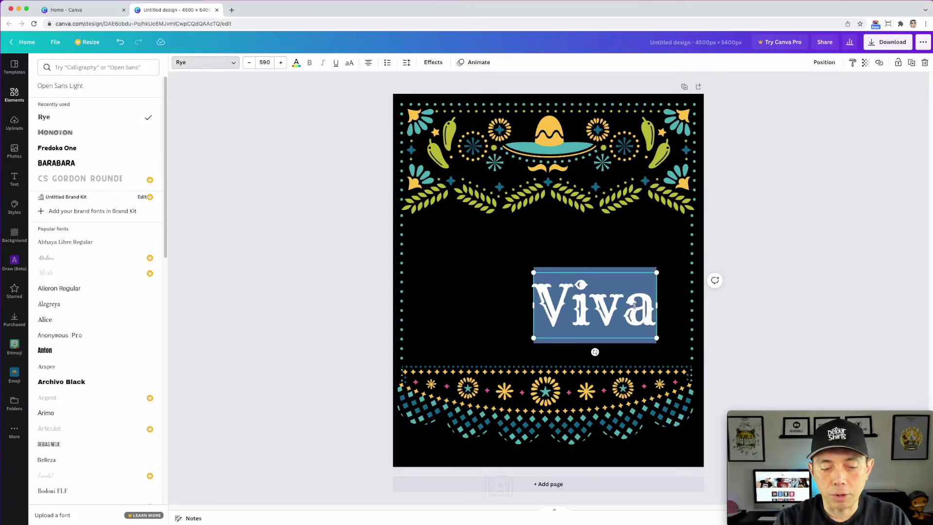
{"action": "key", "text": "super+a"}
{"action": "type", "text": "VIVA"}
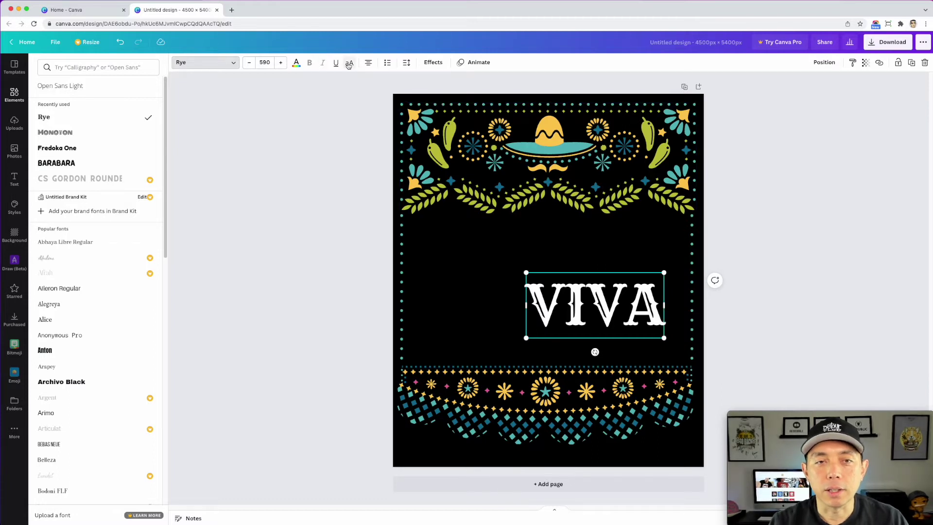
{"action": "left_click", "coordinate": [535, 241]}
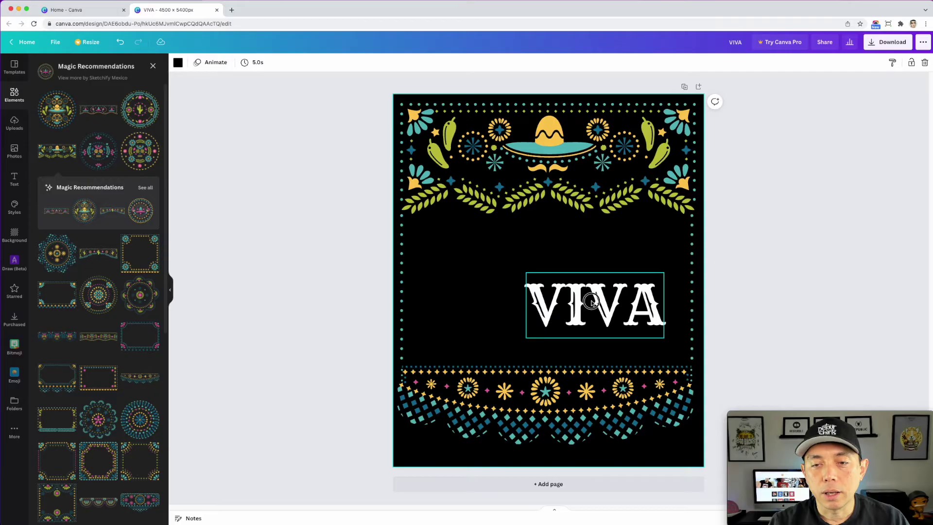
Centre VIVA and add a second text line reading 'MEXICO' below it
{"action": "left_click_drag", "start_coordinate": [591, 301], "coordinate": [549, 321]}
{"action": "double_click", "coordinate": [550, 321]}
{"action": "type", "text": "MEXICO"}
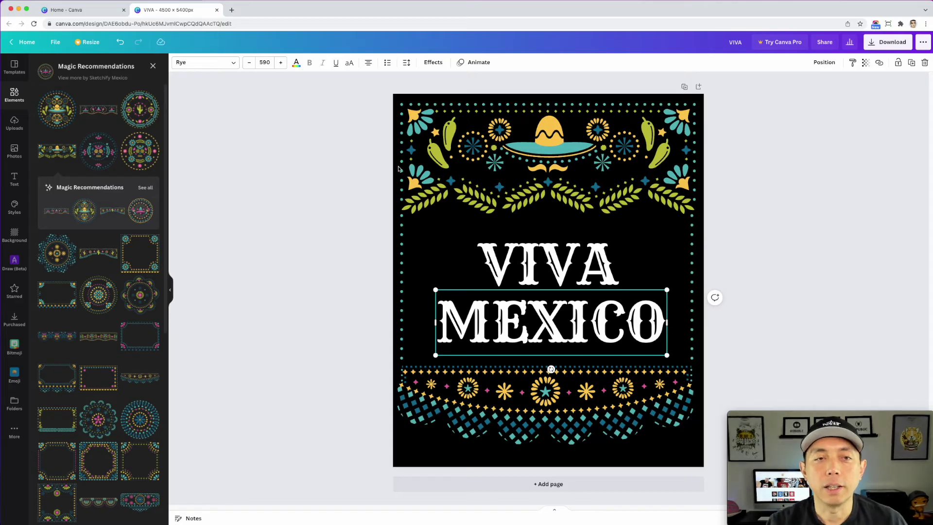
{"action": "left_click", "coordinate": [307, 138]}
Enlarge MEXICO to the page width and resize VIVA to sit centred above it
{"action": "left_click_drag", "start_coordinate": [551, 323], "coordinate": [519, 327]}
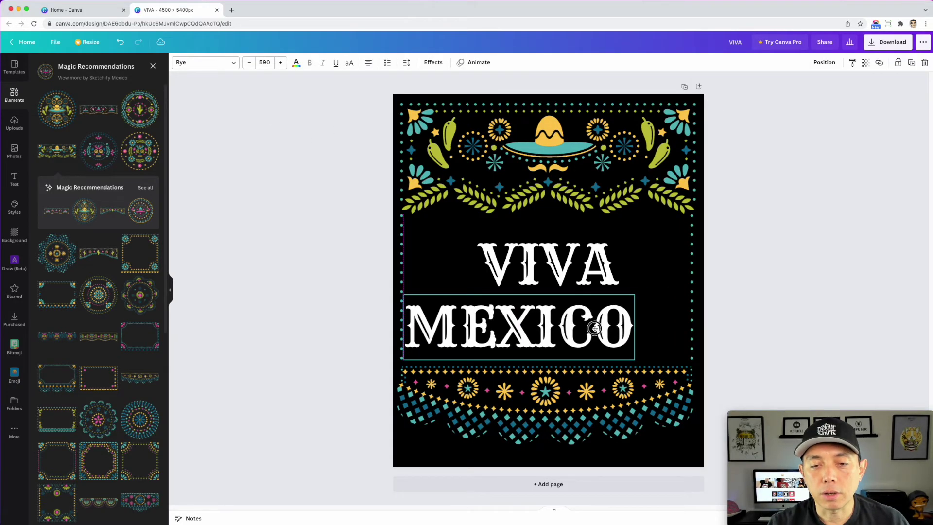
{"action": "left_click_drag", "start_coordinate": [636, 297], "coordinate": [684, 281]}
{"action": "left_click_drag", "start_coordinate": [641, 318], "coordinate": [644, 323]}
{"action": "left_click_drag", "start_coordinate": [591, 258], "coordinate": [582, 243]}
{"action": "left_click_drag", "start_coordinate": [607, 280], "coordinate": [628, 300]}
{"action": "left_click_drag", "start_coordinate": [592, 248], "coordinate": [588, 251]}
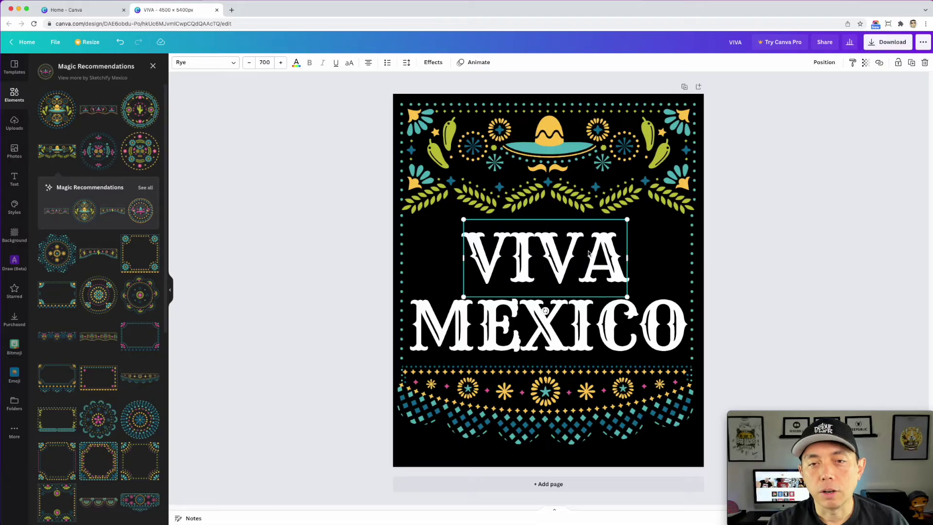
{"action": "left_click", "coordinate": [360, 214]}
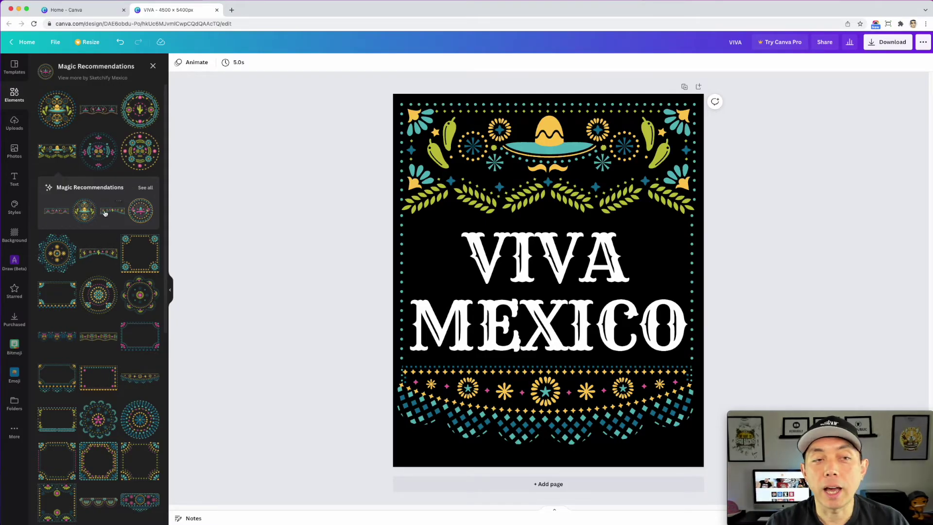
Add the sombrero-and-maracas border from the Mexican collection, enlarged and placed over VIVA
{"action": "left_click", "coordinate": [111, 188]}
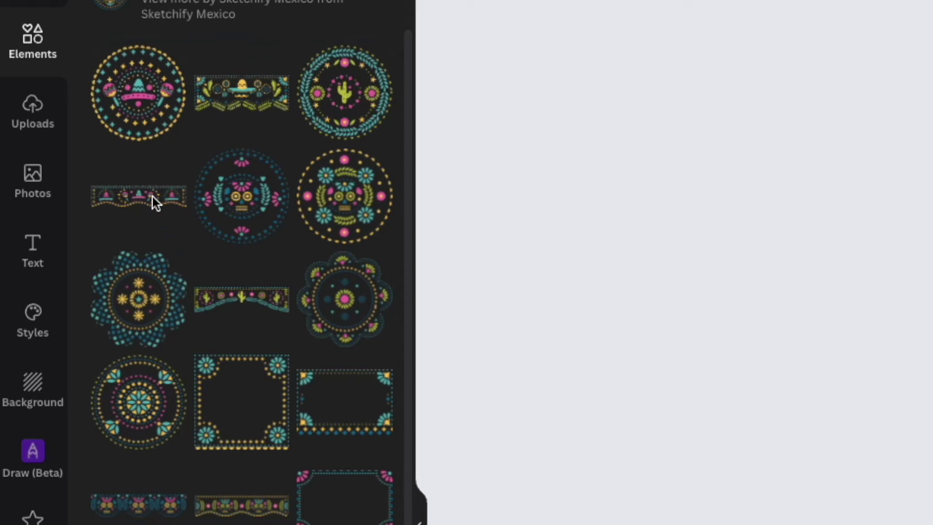
{"action": "left_click", "coordinate": [133, 199]}
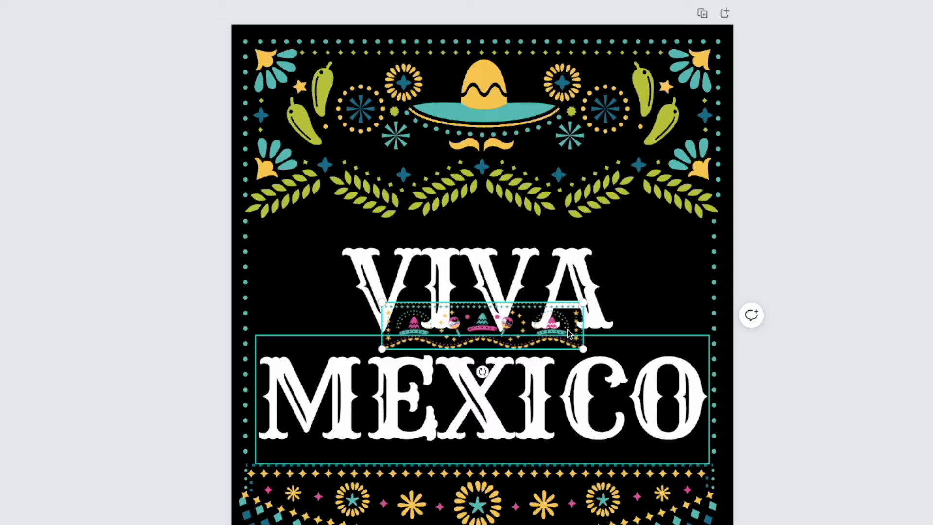
{"action": "left_click_drag", "start_coordinate": [582, 349], "coordinate": [717, 379]}
{"action": "left_click_drag", "start_coordinate": [661, 319], "coordinate": [685, 221]}
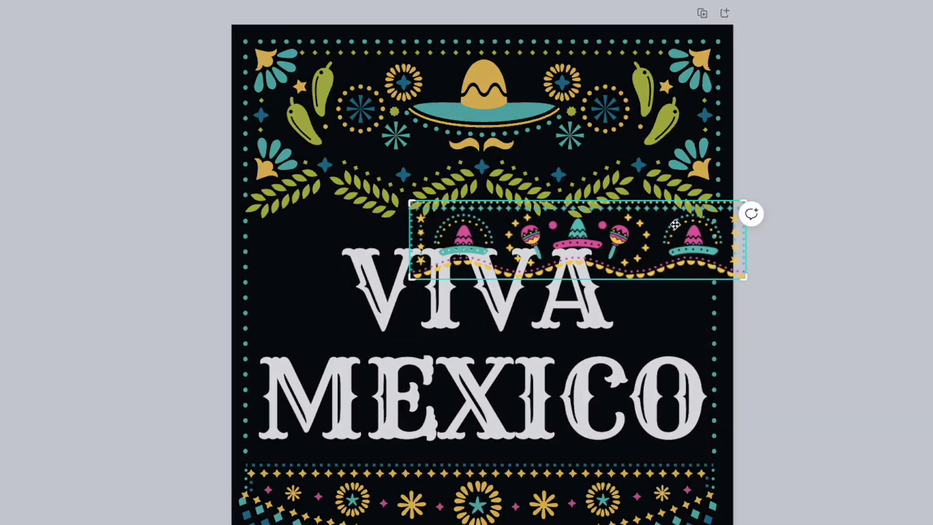
Crop the border down to one maraca with stars and set it right of VIVA
{"action": "left_click_drag", "start_coordinate": [743, 272], "coordinate": [652, 267]}
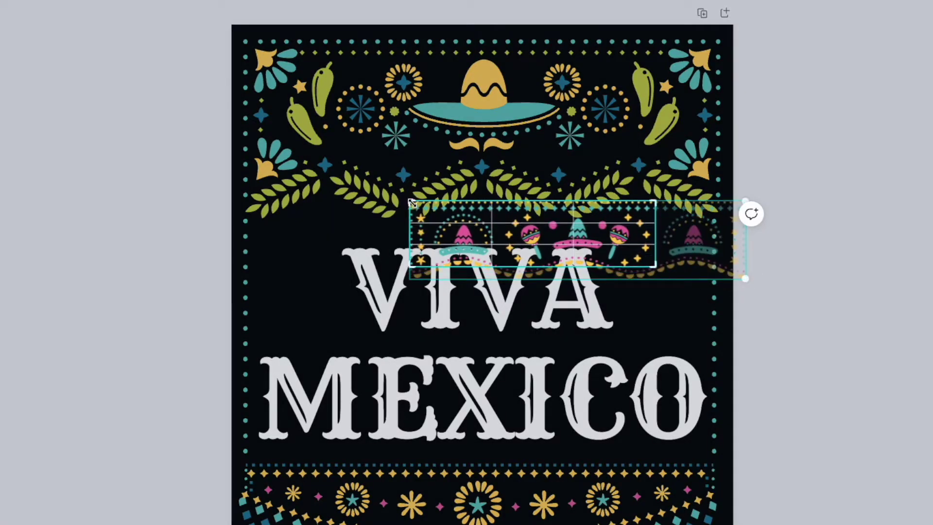
{"action": "left_click_drag", "start_coordinate": [412, 203], "coordinate": [594, 212]}
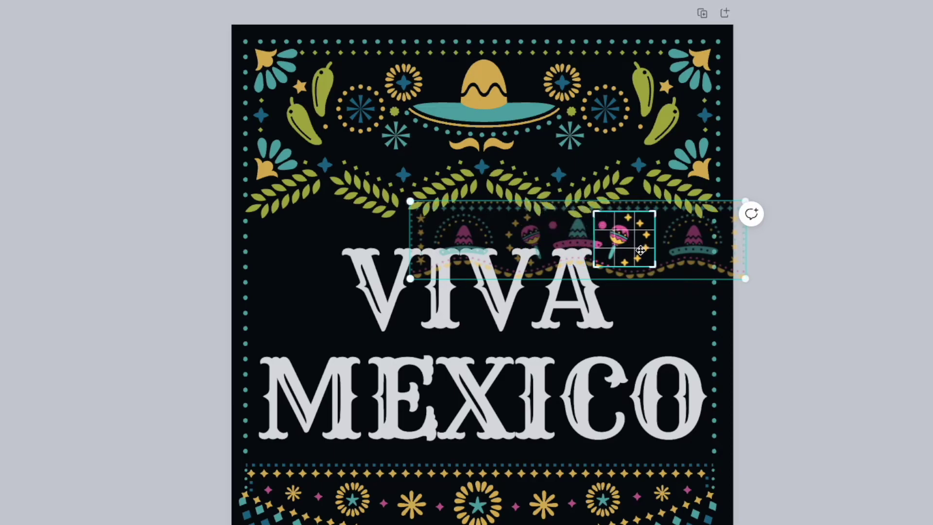
{"action": "left_click", "coordinate": [652, 302]}
{"action": "left_click_drag", "start_coordinate": [654, 267], "coordinate": [633, 276]}
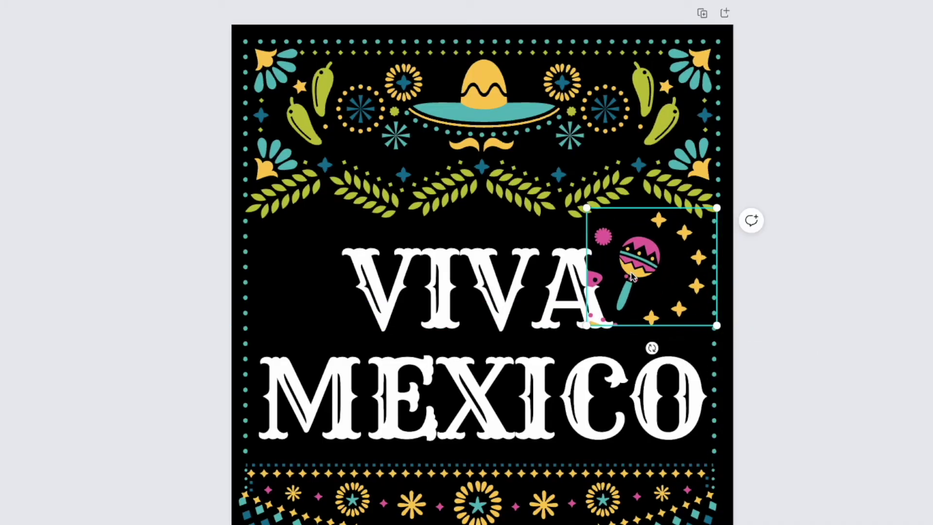
{"action": "left_click", "coordinate": [599, 221]}
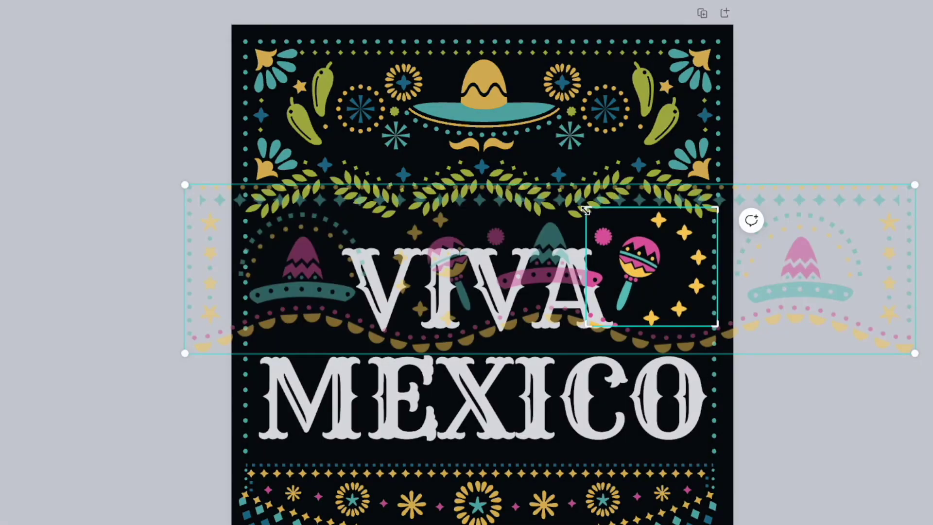
{"action": "left_click_drag", "start_coordinate": [585, 209], "coordinate": [614, 211]}
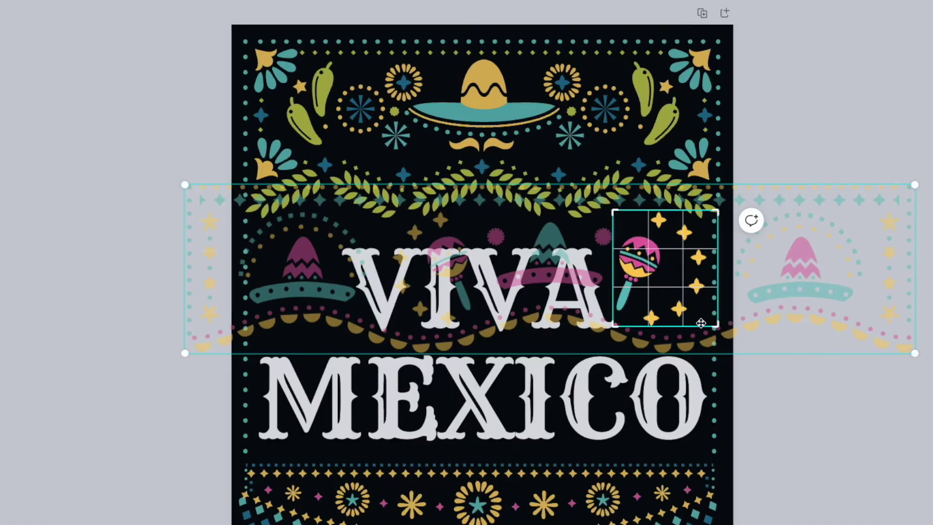
{"action": "mouse_move", "coordinate": [713, 325]}
{"action": "left_mouse_down"}
{"action": "mouse_move", "coordinate": [710, 312]}
{"action": "mouse_move", "coordinate": [713, 326]}
{"action": "left_mouse_up"}
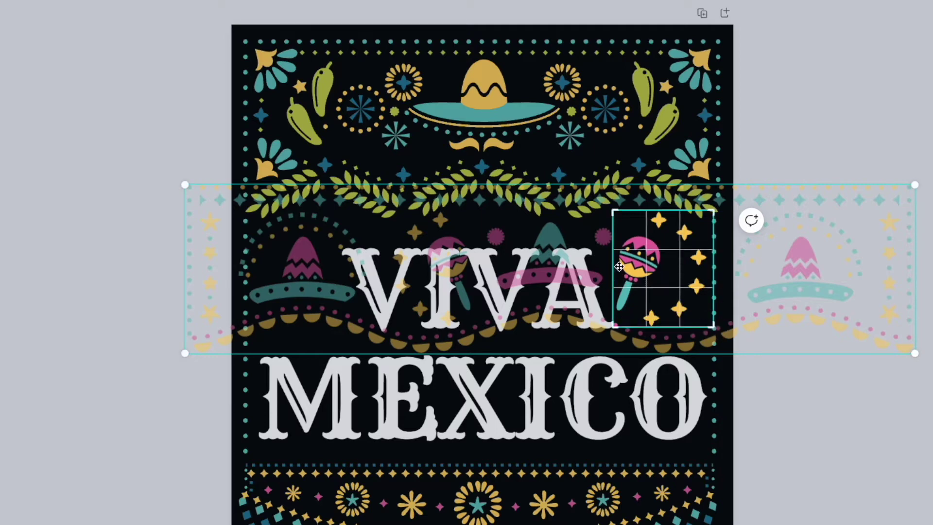
{"action": "left_click", "coordinate": [753, 147]}
{"action": "mouse_move", "coordinate": [666, 275]}
{"action": "left_mouse_down"}
{"action": "mouse_move", "coordinate": [657, 283]}
{"action": "mouse_move", "coordinate": [658, 271]}
{"action": "mouse_move", "coordinate": [650, 275]}
{"action": "left_mouse_up"}
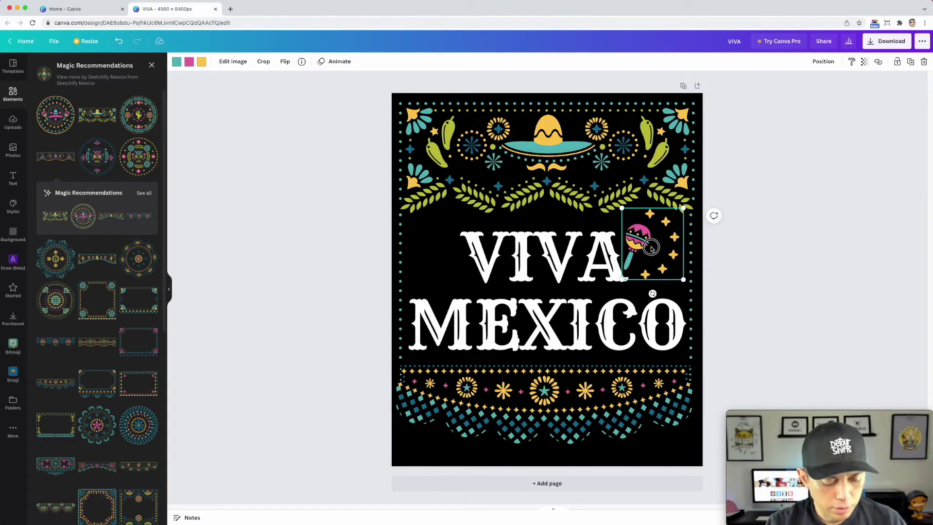
Place a horizontally flipped copy of the maraca to the left of VIVA
{"action": "left_click_drag", "start_coordinate": [651, 249], "coordinate": [444, 247]}
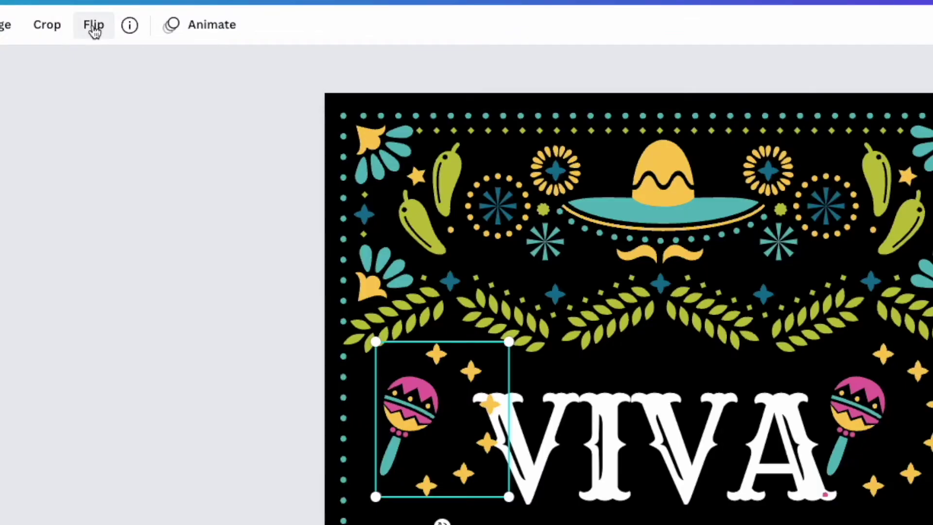
{"action": "left_click", "coordinate": [95, 32]}
{"action": "left_click", "coordinate": [104, 67]}
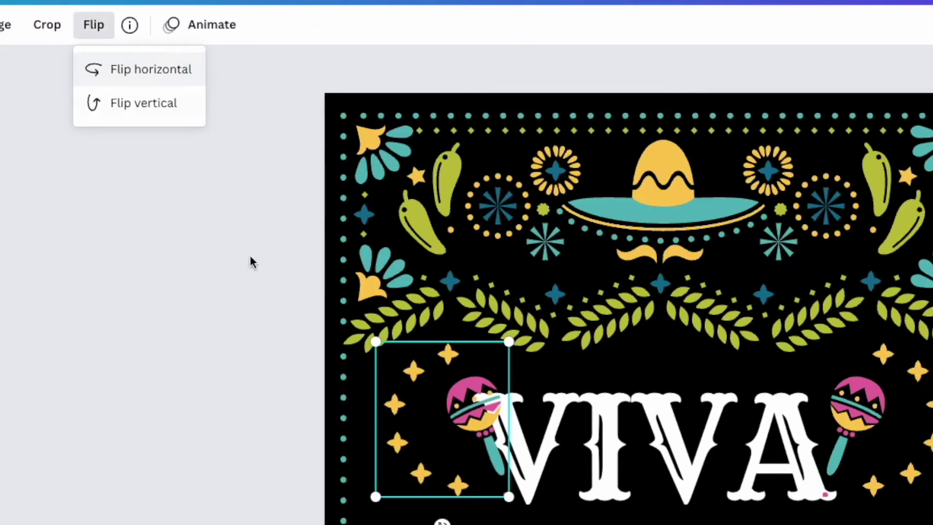
Fine-tune both maracas' positions and nudge VIVA slightly up
{"action": "left_click_drag", "start_coordinate": [479, 399], "coordinate": [454, 399]}
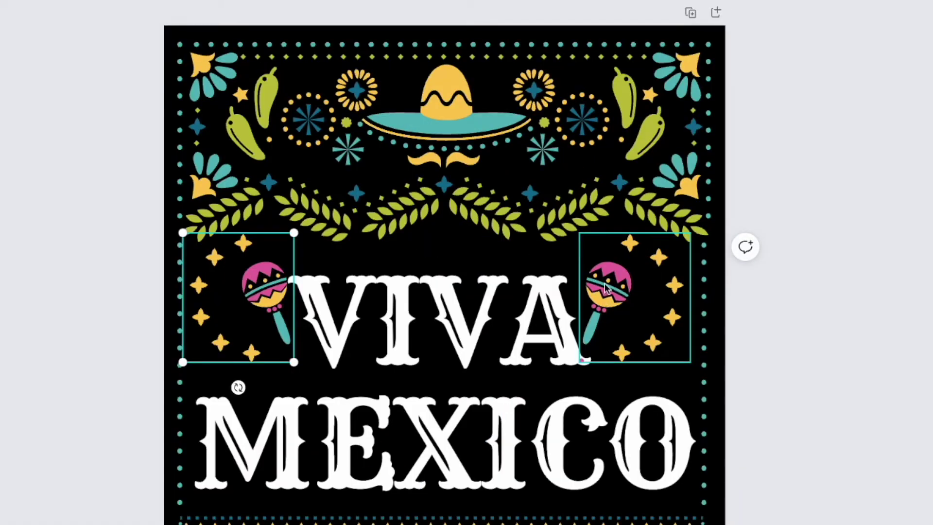
{"action": "left_click_drag", "start_coordinate": [853, 402], "coordinate": [861, 403]}
{"action": "left_click", "coordinate": [483, 310]}
{"action": "left_click_drag", "start_coordinate": [483, 310], "coordinate": [476, 304]}
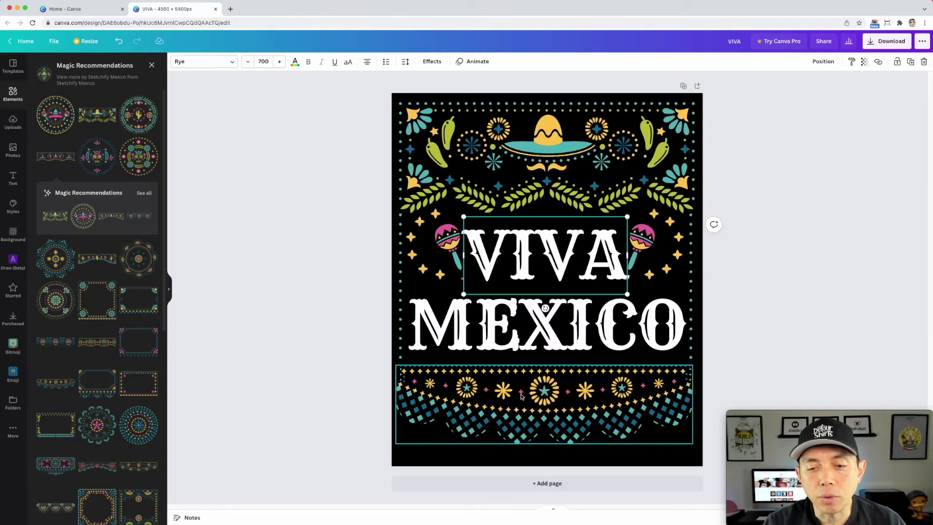
Crop the bottom papel-picado border down to a single yellow starburst
{"action": "left_click", "coordinate": [497, 359]}
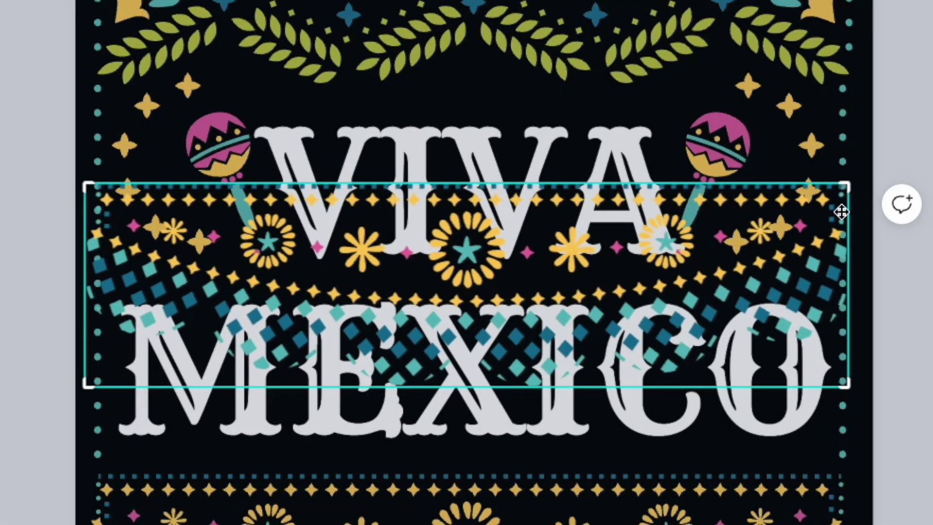
{"action": "left_click_drag", "start_coordinate": [844, 183], "coordinate": [390, 217]}
{"action": "left_click_drag", "start_coordinate": [85, 389], "coordinate": [338, 280]}
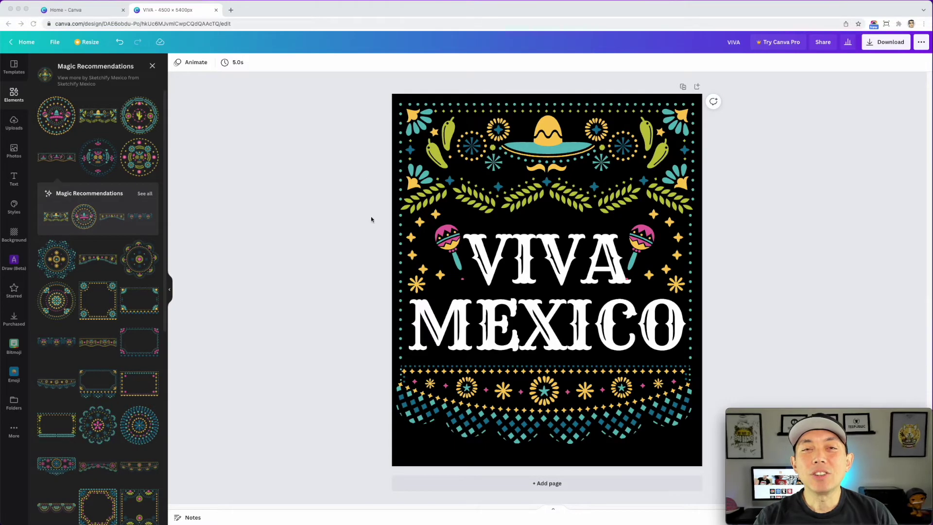
Move VIVA and MEXICO up, raise the bottom border toward MEXICO, then select the top border
{"action": "left_click", "coordinate": [551, 250]}
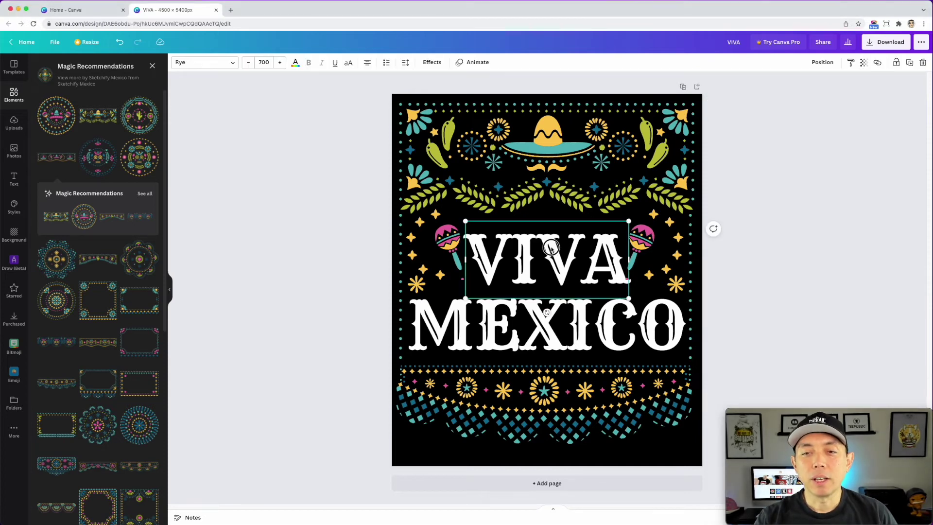
{"action": "left_click_drag", "start_coordinate": [551, 247], "coordinate": [554, 235]}
{"action": "left_click_drag", "start_coordinate": [549, 315], "coordinate": [554, 293]}
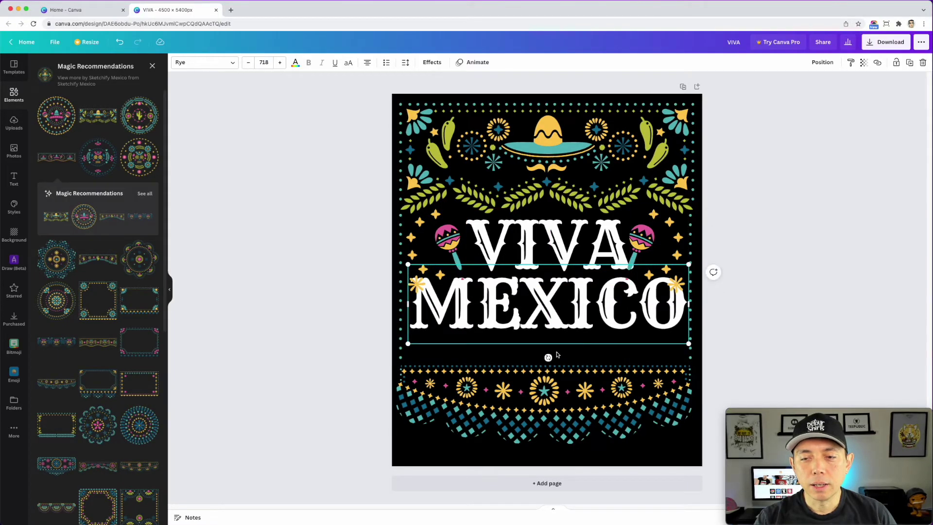
{"action": "left_click", "coordinate": [562, 386]}
{"action": "mouse_move", "coordinate": [562, 385]}
{"action": "left_mouse_down"}
{"action": "mouse_move", "coordinate": [563, 353]}
{"action": "mouse_move", "coordinate": [563, 380]}
{"action": "left_mouse_up"}
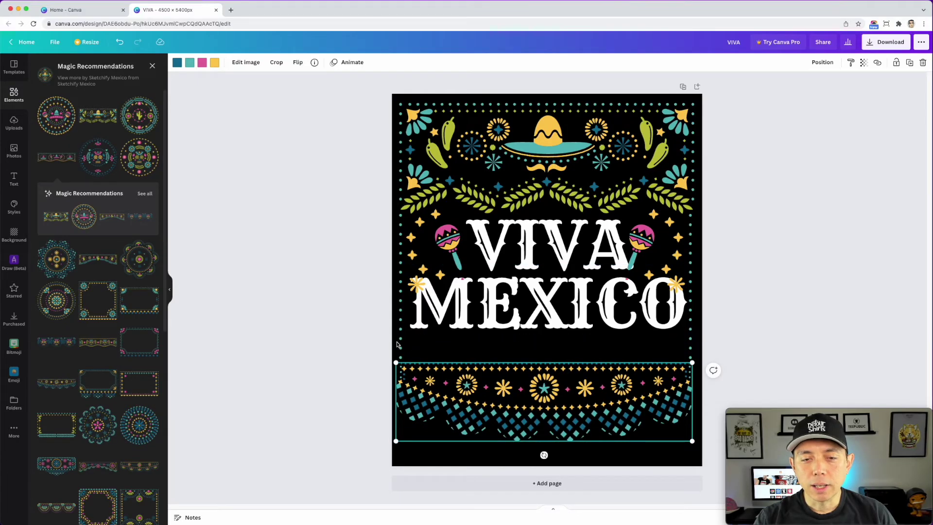
{"action": "left_click", "coordinate": [401, 344]}
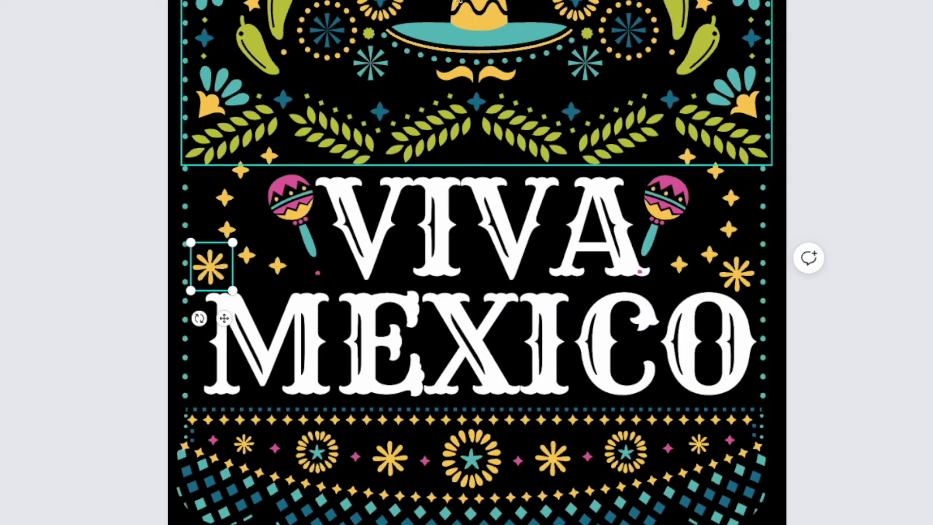
{"action": "left_click", "coordinate": [465, 40]}
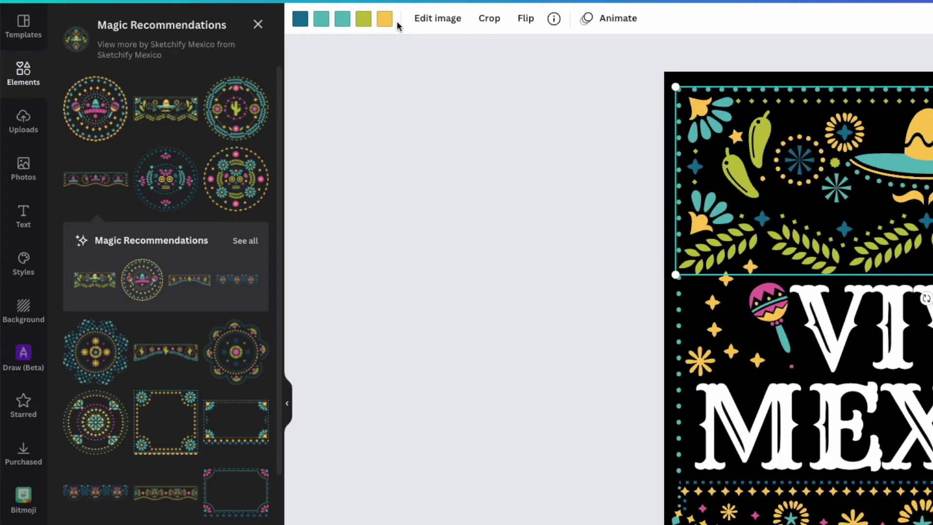
Test white in place of the top border's yellow, olive green and teal, reverting each
{"action": "left_click", "coordinate": [384, 20]}
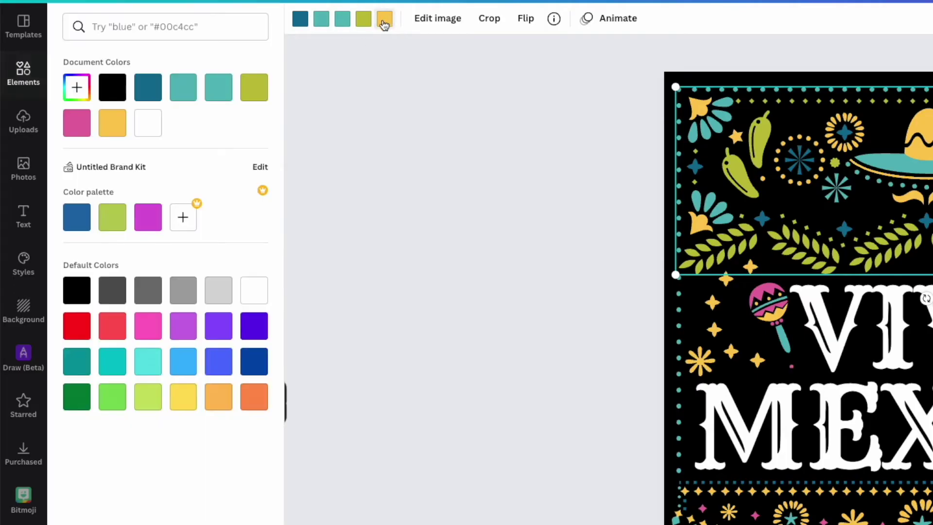
{"action": "left_click", "coordinate": [146, 129]}
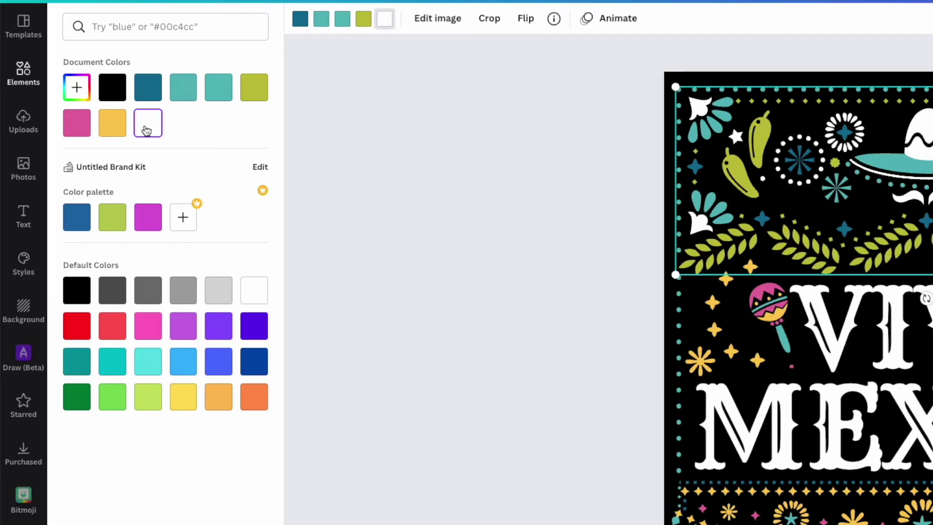
{"action": "key", "text": "ctrl+z"}
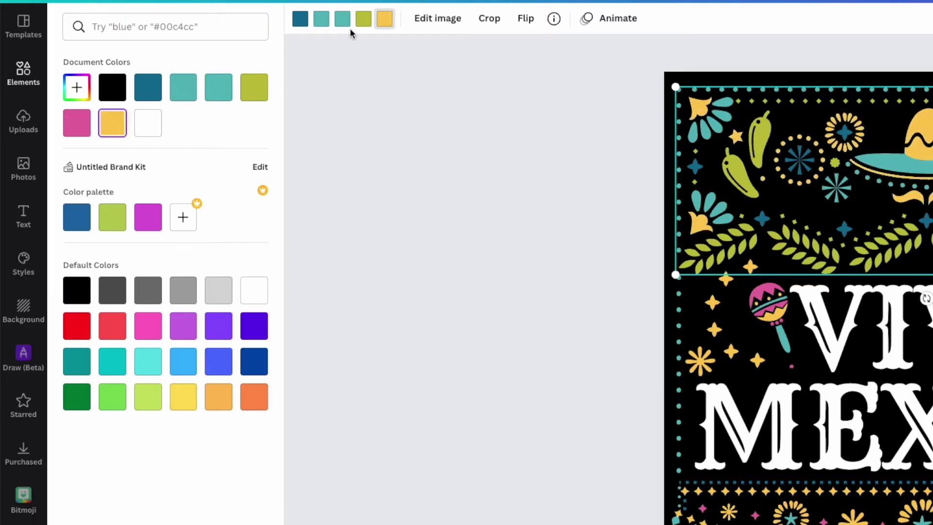
{"action": "left_click", "coordinate": [363, 18]}
{"action": "left_click", "coordinate": [152, 134]}
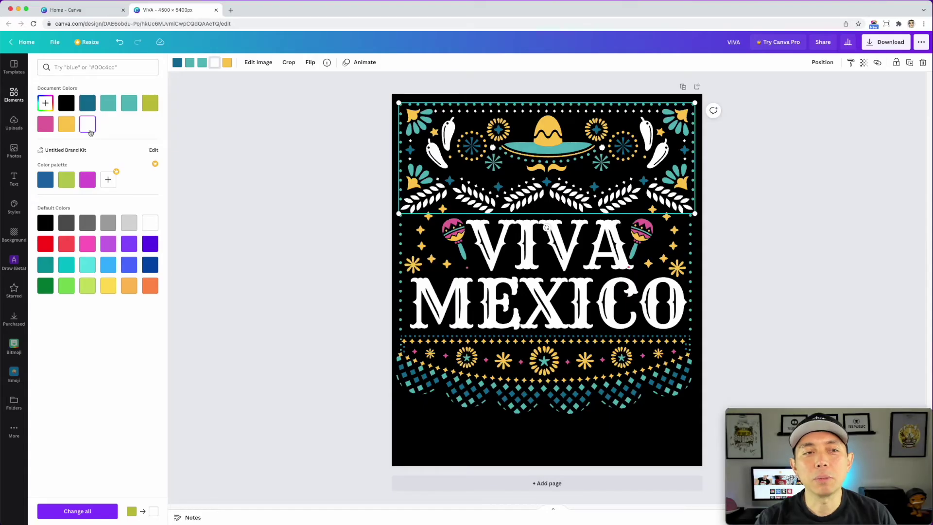
{"action": "key", "text": "ctrl+z"}
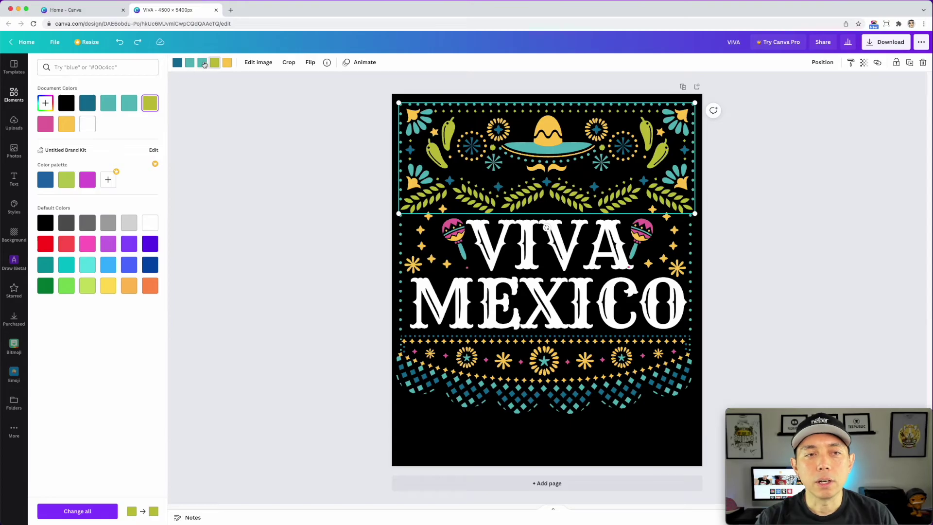
{"action": "left_click", "coordinate": [87, 125]}
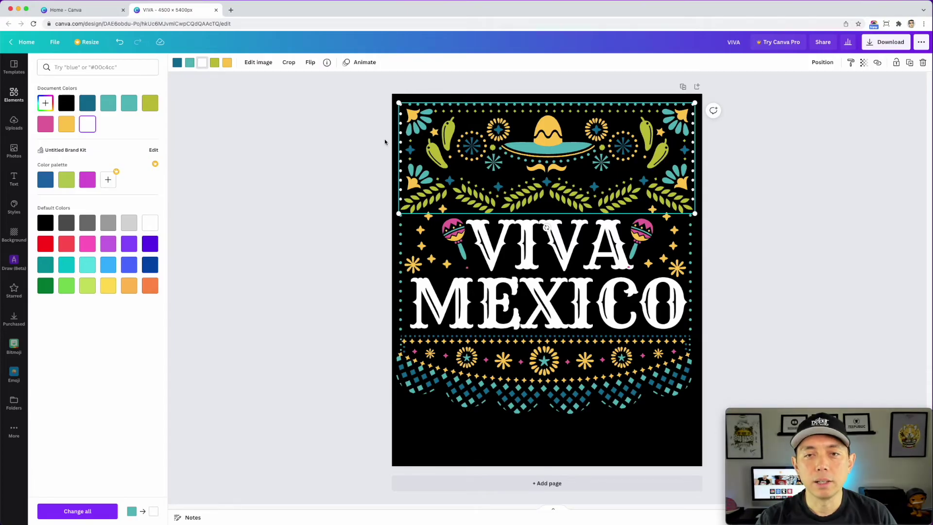
{"action": "key", "text": "ctrl+z"}
Turn the top border's dark teal accents white, then try white on the bottom border's teal dots
{"action": "left_click", "coordinate": [193, 67]}
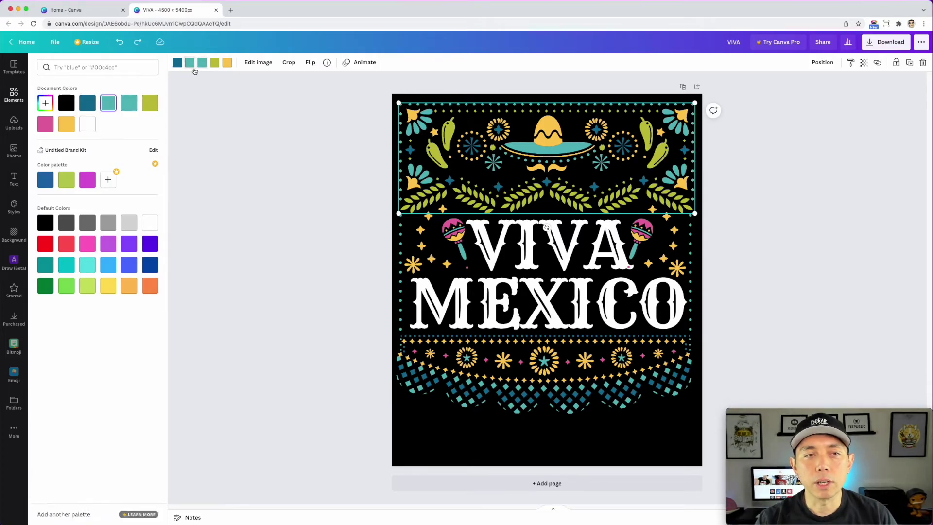
{"action": "left_click", "coordinate": [88, 124]}
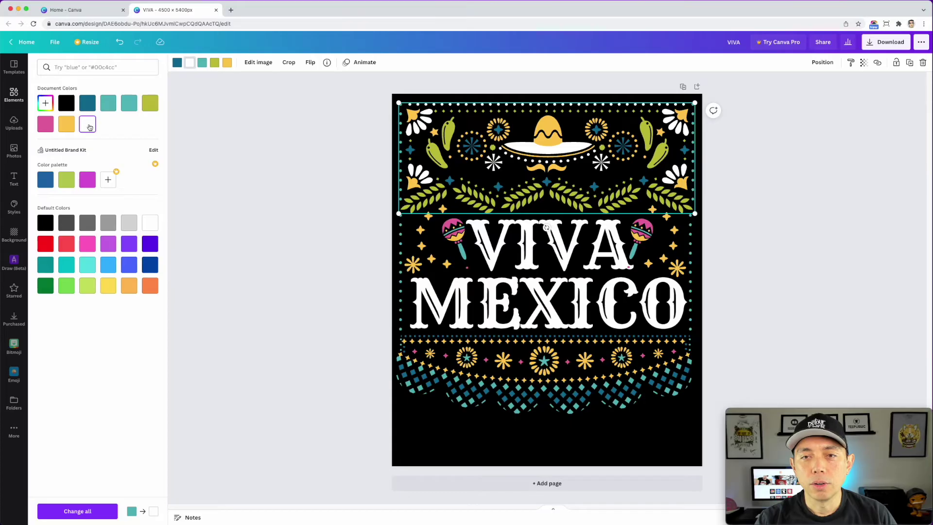
{"action": "key", "text": "ctrl+z"}
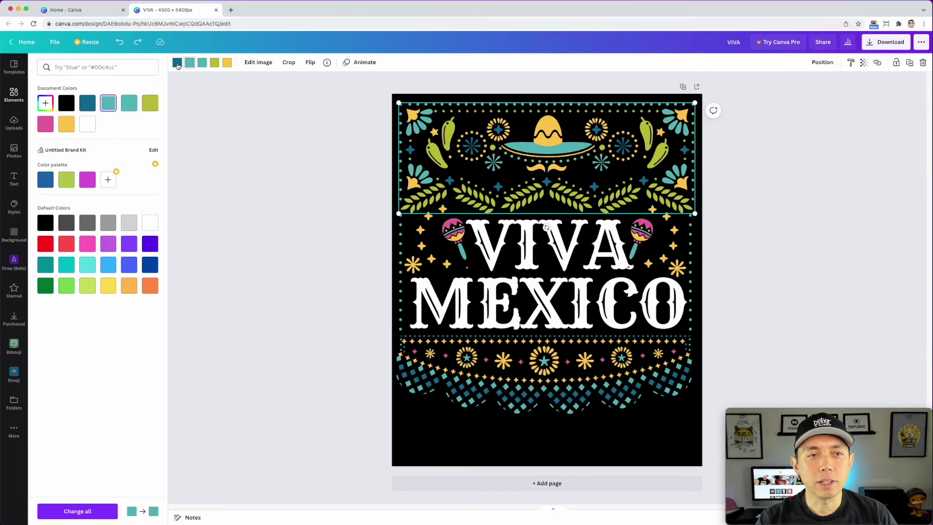
{"action": "left_click", "coordinate": [177, 63]}
{"action": "left_click", "coordinate": [88, 125]}
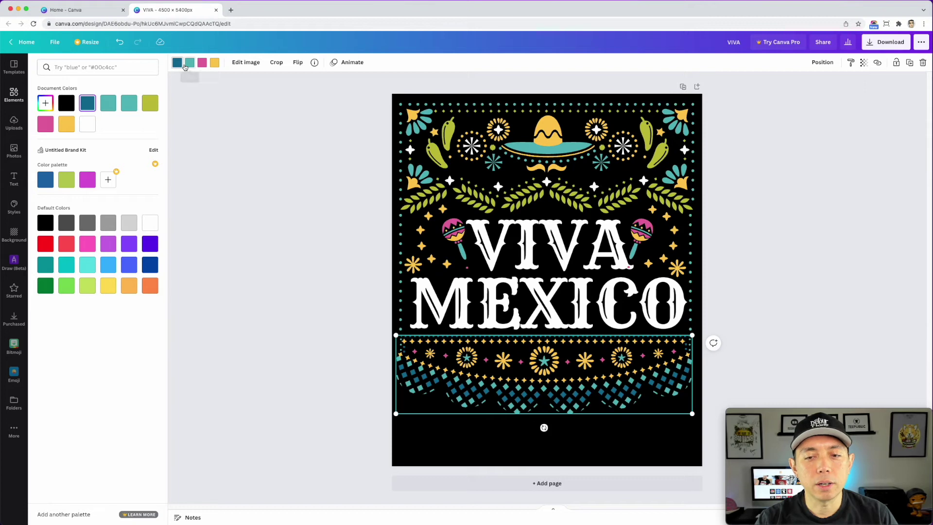
{"action": "left_click", "coordinate": [89, 127]}
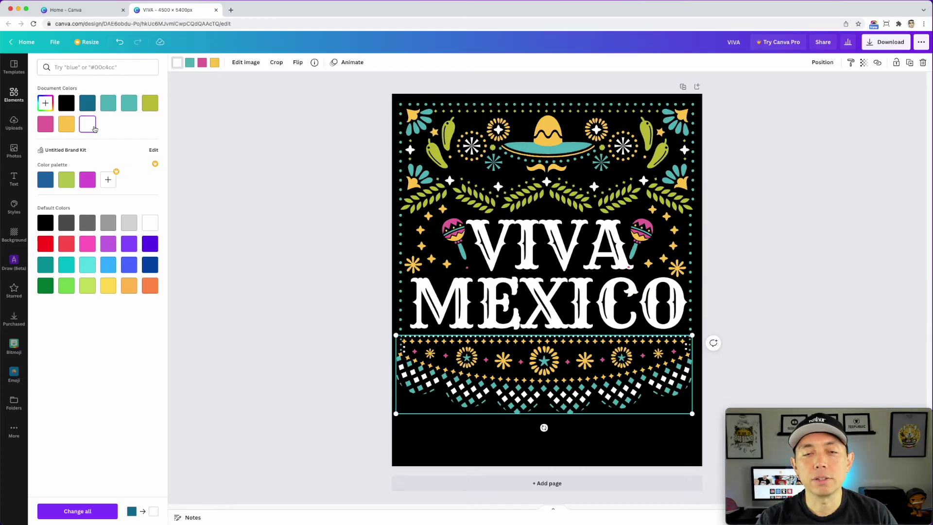
Test white for the bottom border's teal and pink, reverting each change
{"action": "key", "text": "super+z"}
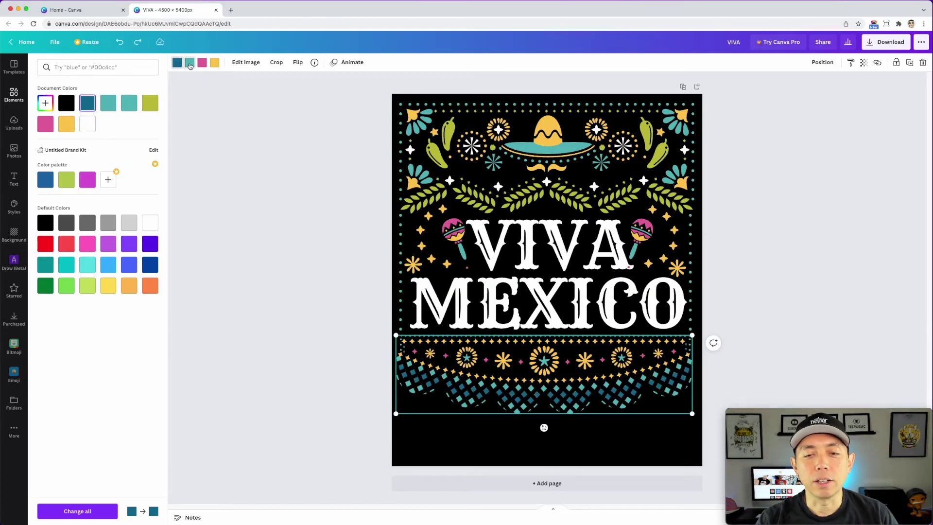
{"action": "left_click", "coordinate": [189, 66]}
{"action": "left_click", "coordinate": [86, 125]}
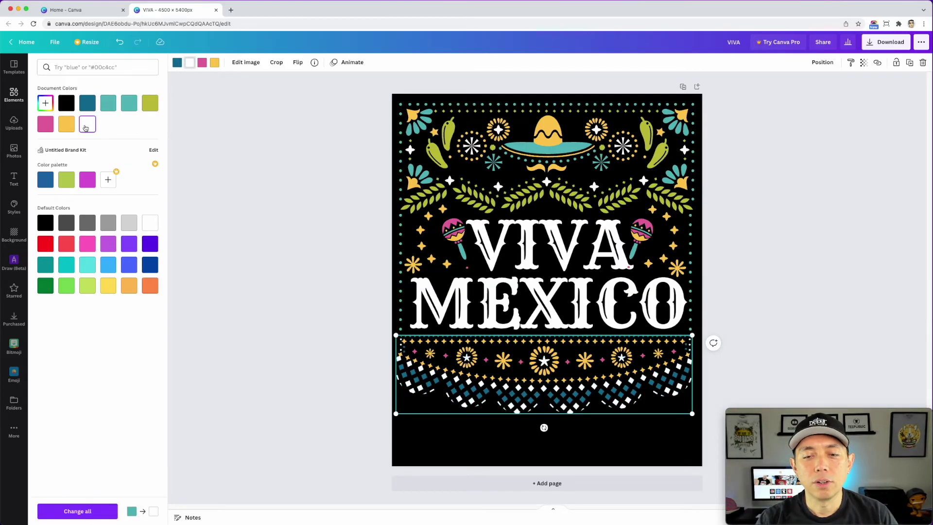
{"action": "key", "text": "super+z"}
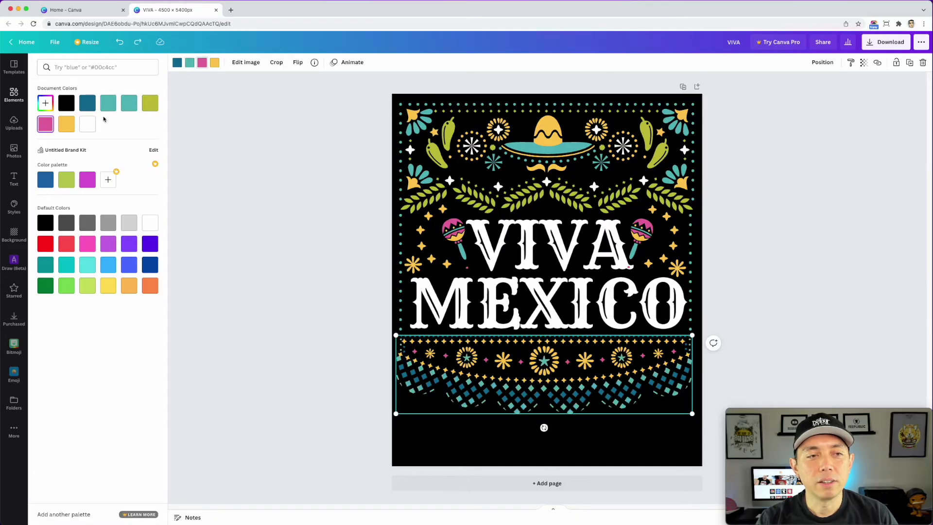
{"action": "left_click", "coordinate": [85, 126]}
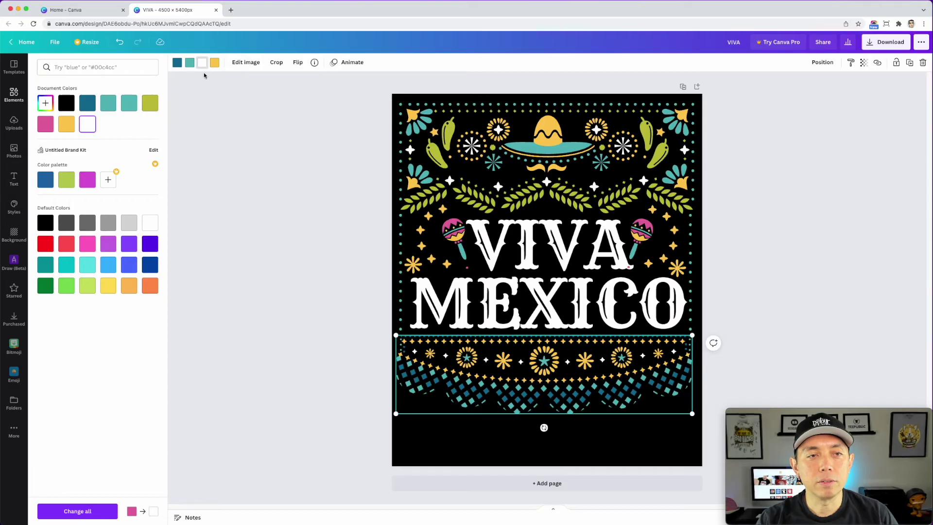
{"action": "key", "text": "super+z"}
Make the bottom border's pink accents white, keeping its teal and yellow unchanged
{"action": "left_click", "coordinate": [214, 62]}
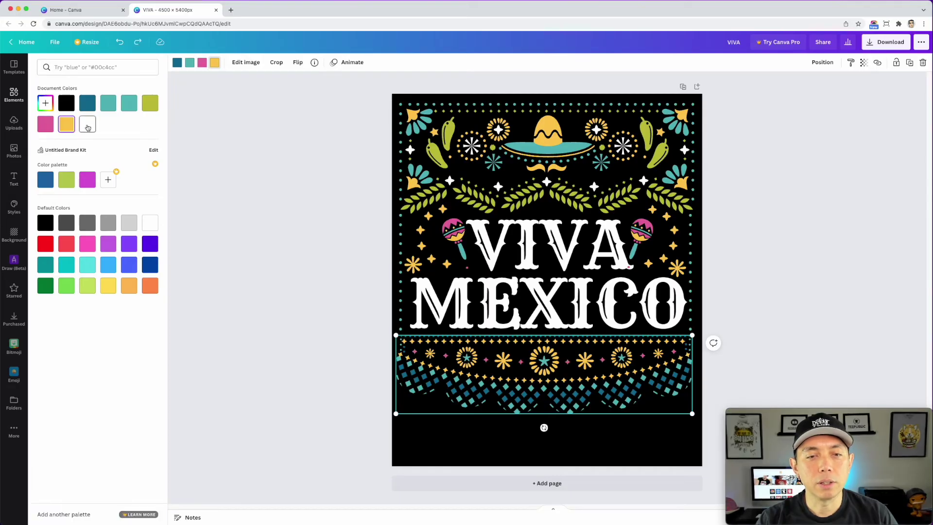
{"action": "left_click", "coordinate": [88, 127]}
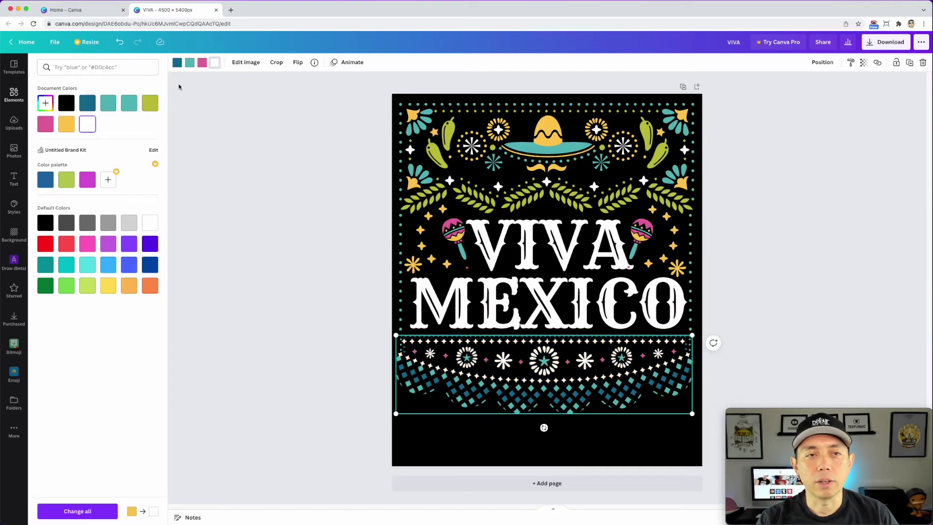
{"action": "key", "text": "super+z"}
{"action": "left_click", "coordinate": [201, 62]}
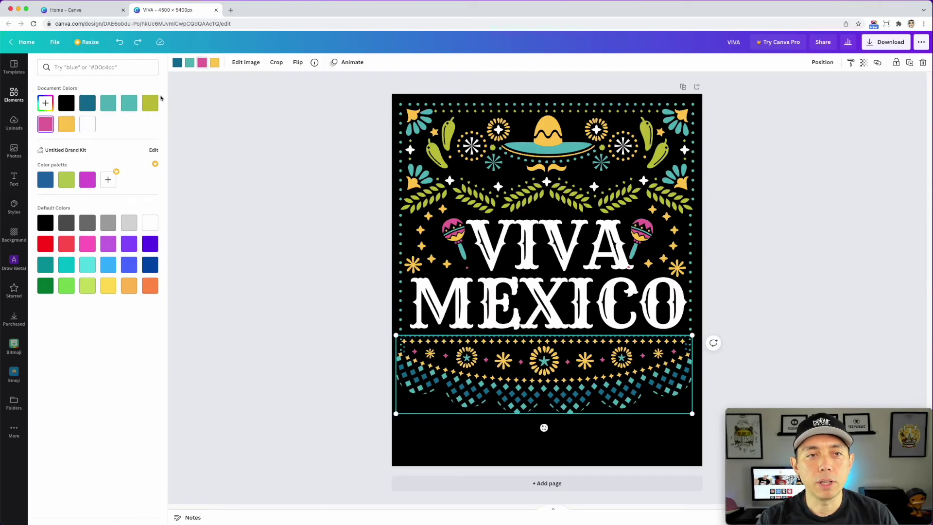
{"action": "left_click", "coordinate": [85, 128]}
{"action": "key", "text": "Escape"}
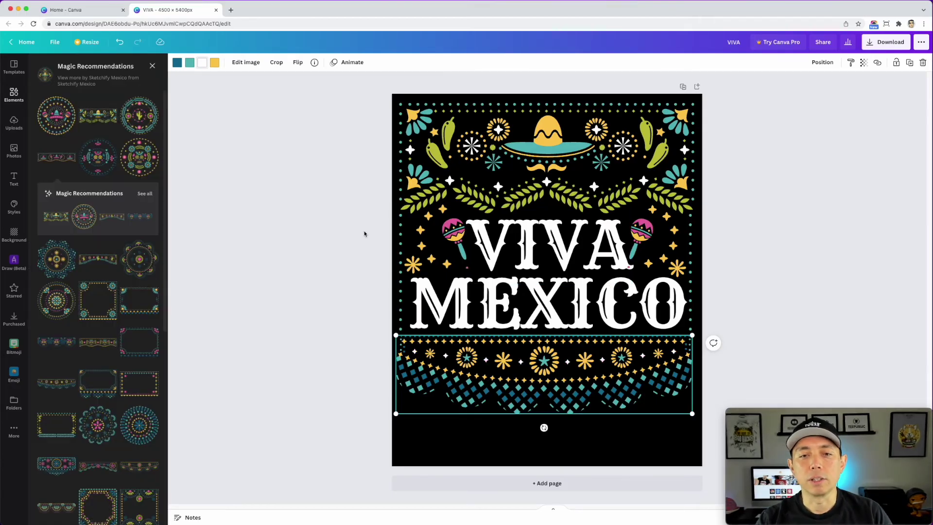
{"action": "left_click", "coordinate": [639, 240]}
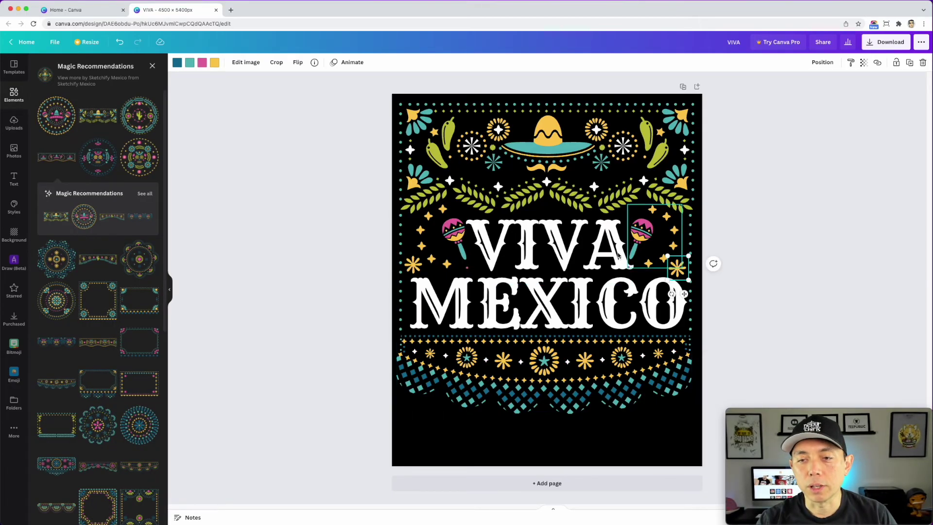
Recolour the right and left yellow starbursts beside VIVA MEXICO to white
{"action": "left_click", "coordinate": [214, 63]}
{"action": "left_click", "coordinate": [88, 125]}
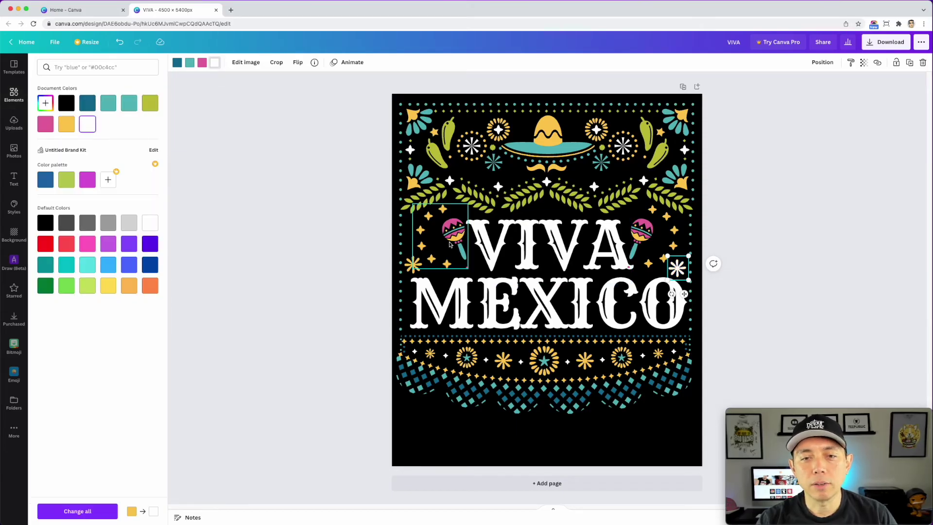
{"action": "left_click", "coordinate": [413, 263]}
{"action": "left_click", "coordinate": [216, 63]}
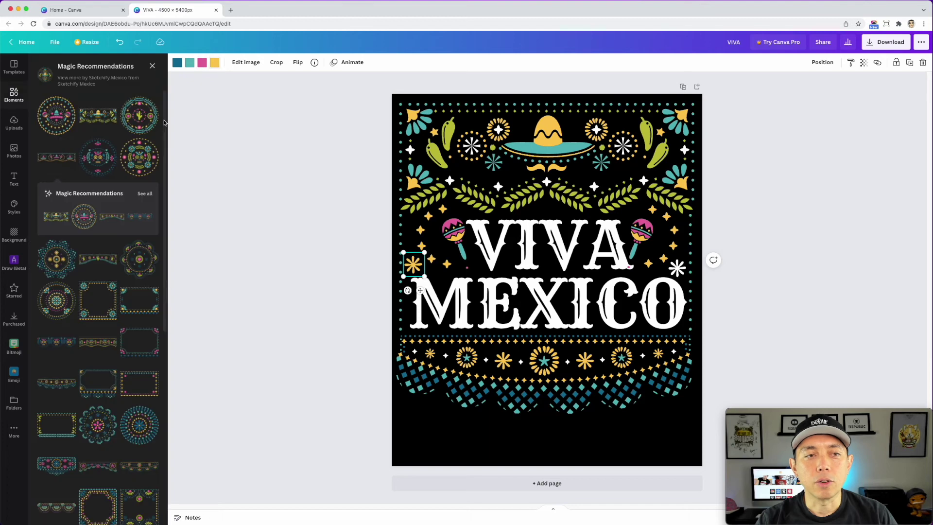
{"action": "left_click", "coordinate": [216, 63]}
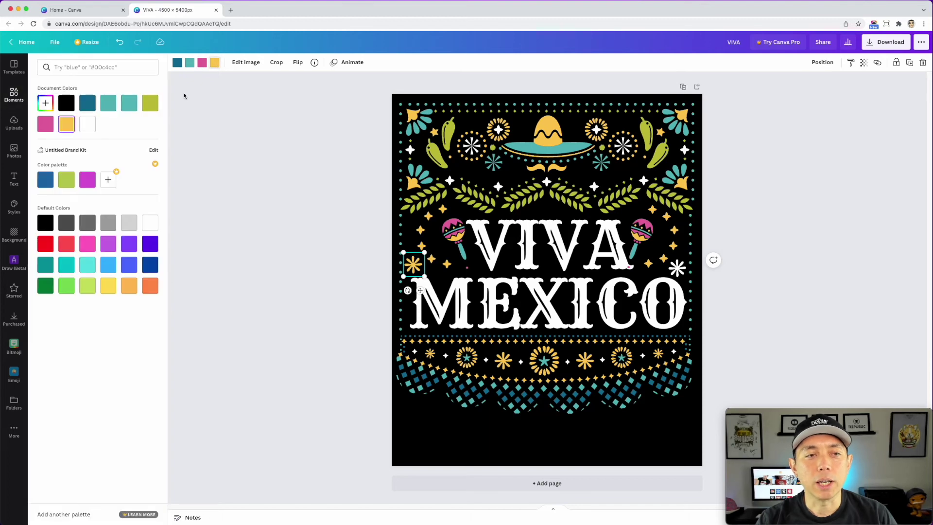
{"action": "left_click", "coordinate": [87, 125]}
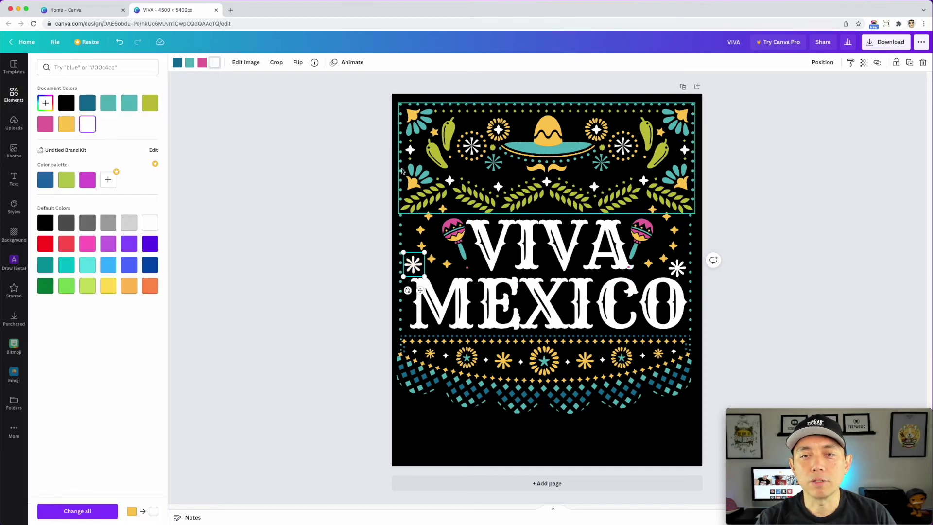
{"action": "key", "text": "Escape"}
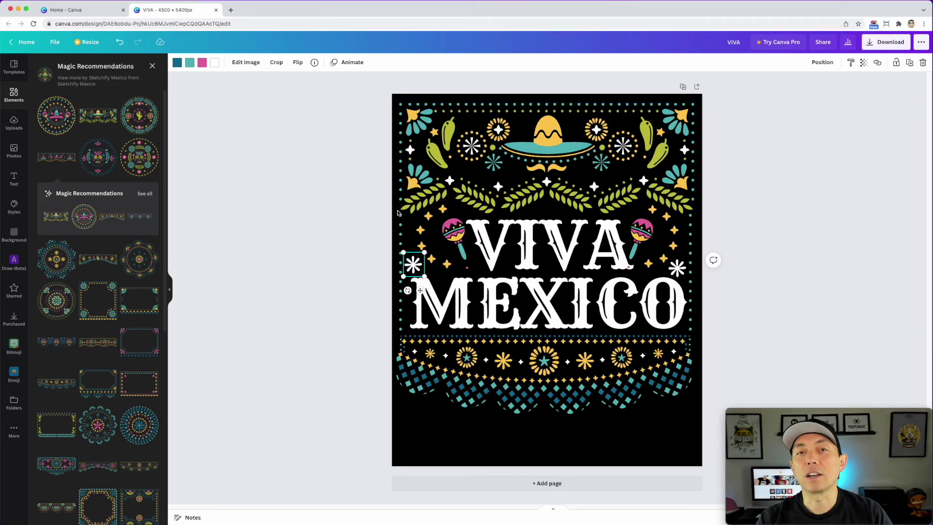
{"action": "left_click", "coordinate": [348, 187]}
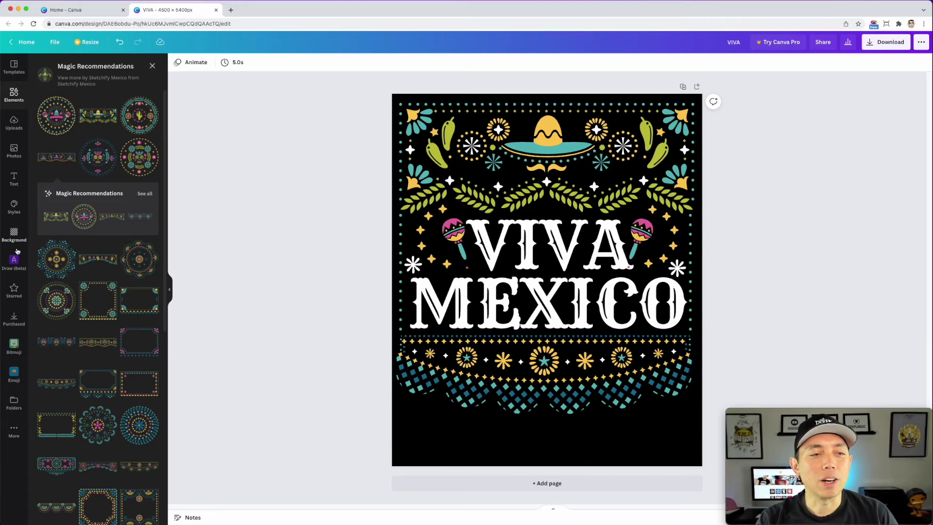
{"action": "left_click", "coordinate": [14, 207]}
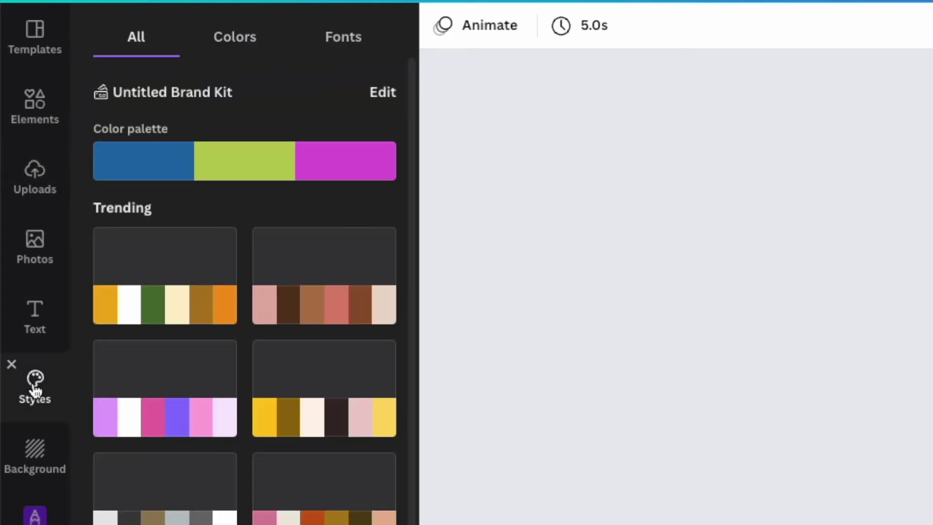
{"action": "left_click", "coordinate": [249, 41]}
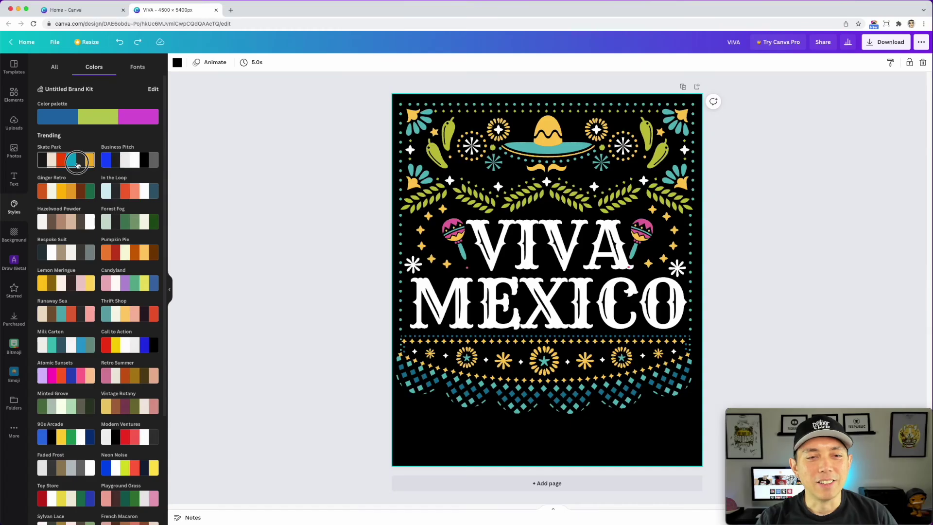
{"action": "left_click", "coordinate": [78, 165]}
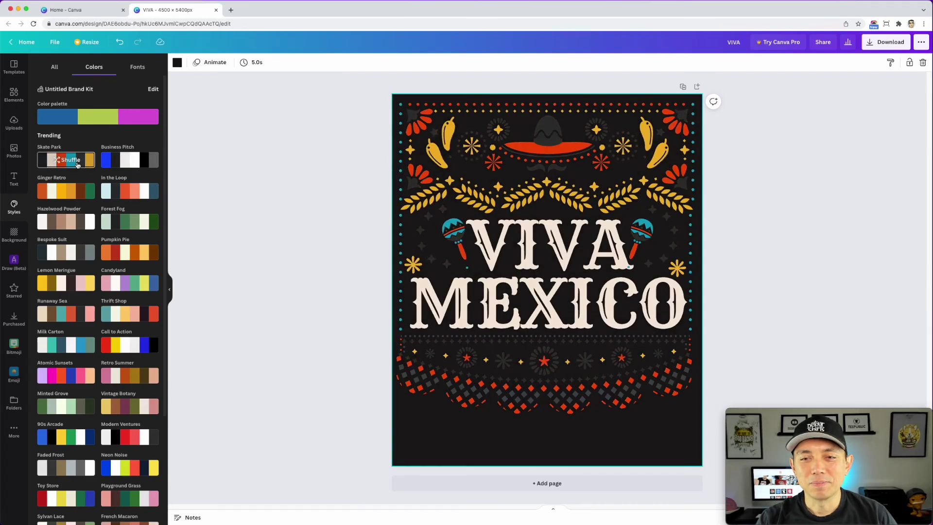
{"action": "left_click", "coordinate": [77, 165]}
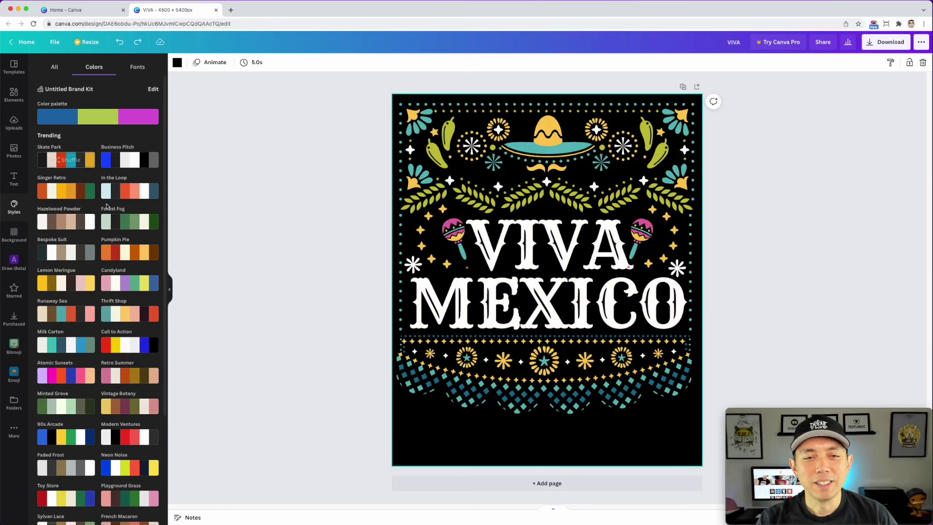
{"action": "left_click", "coordinate": [77, 223]}
{"action": "key", "text": "super+z"}
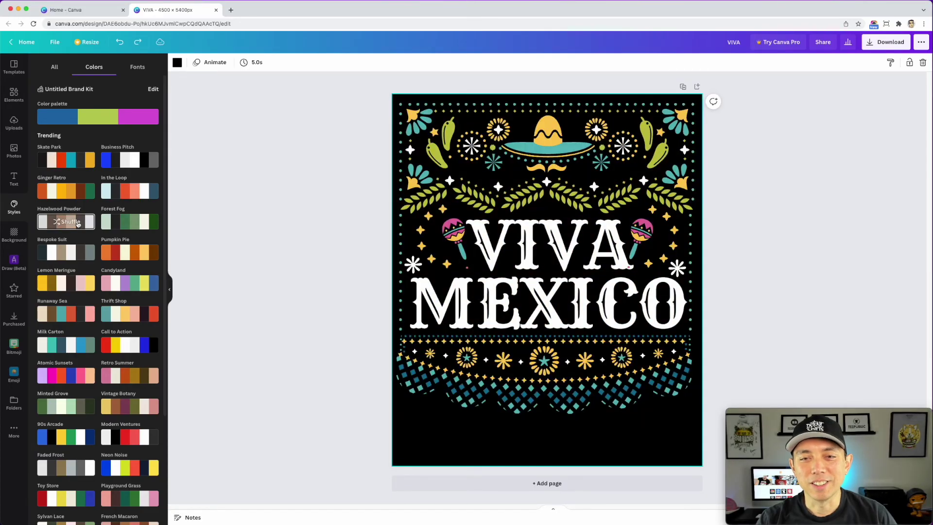
{"action": "left_click", "coordinate": [130, 226]}
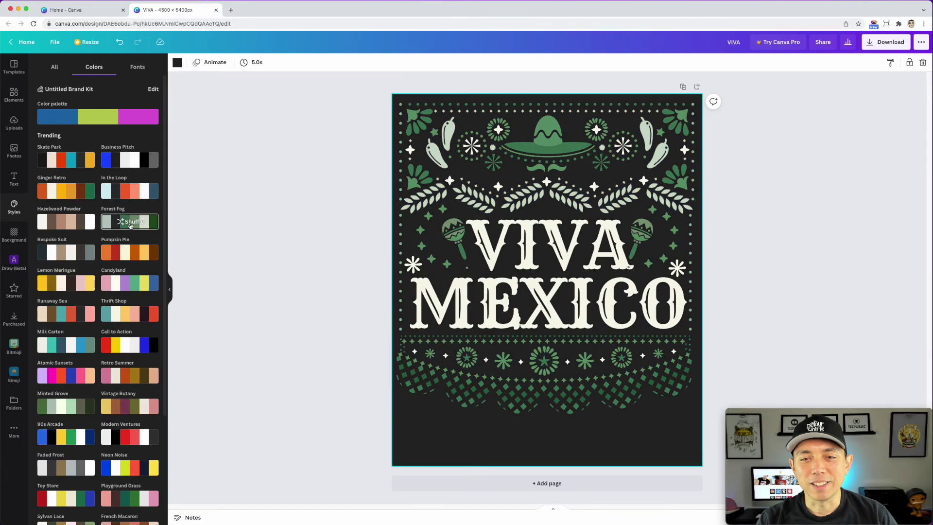
{"action": "key", "text": "super+z"}
{"action": "left_click", "coordinate": [144, 256]}
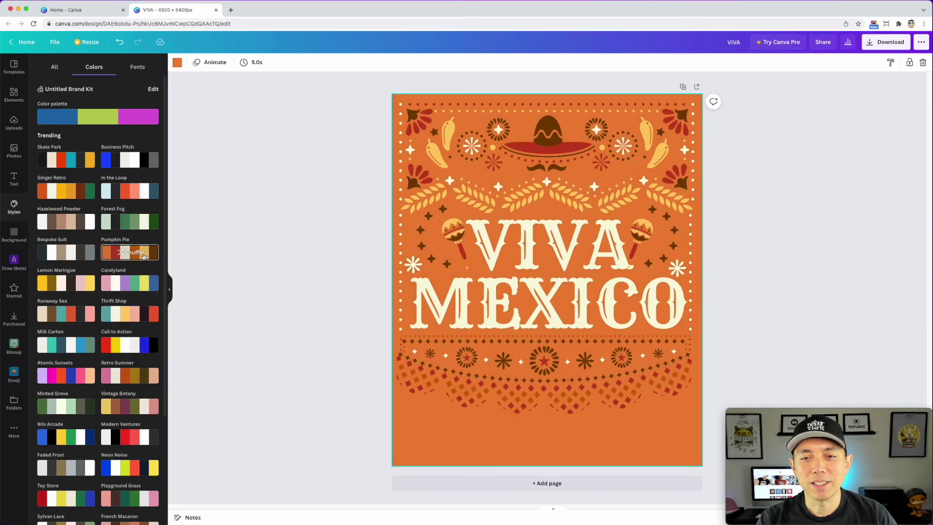
{"action": "key", "text": "super+z"}
{"action": "left_click", "coordinate": [121, 283]}
{"action": "key", "text": "super+z"}
{"action": "left_click", "coordinate": [68, 284]}
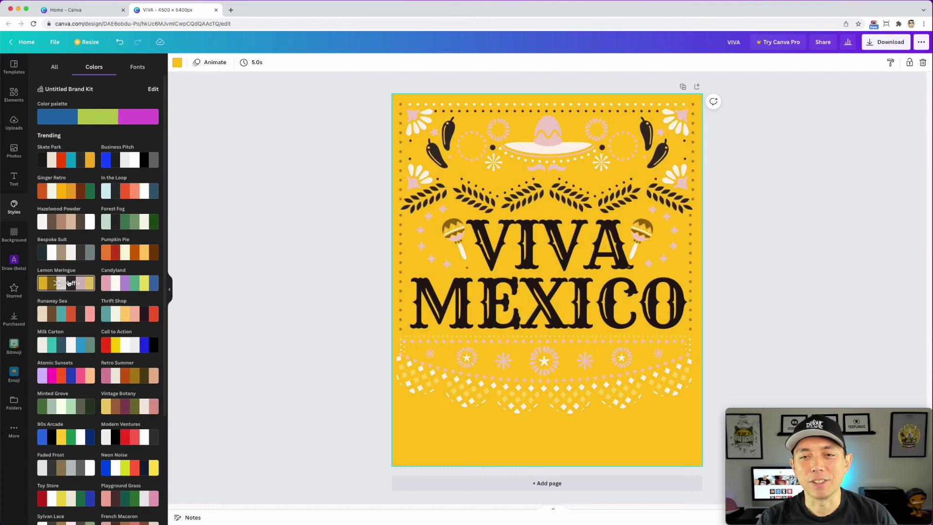
{"action": "key", "text": "super+z"}
{"action": "left_click", "coordinate": [124, 315]}
{"action": "left_click", "coordinate": [124, 315]}
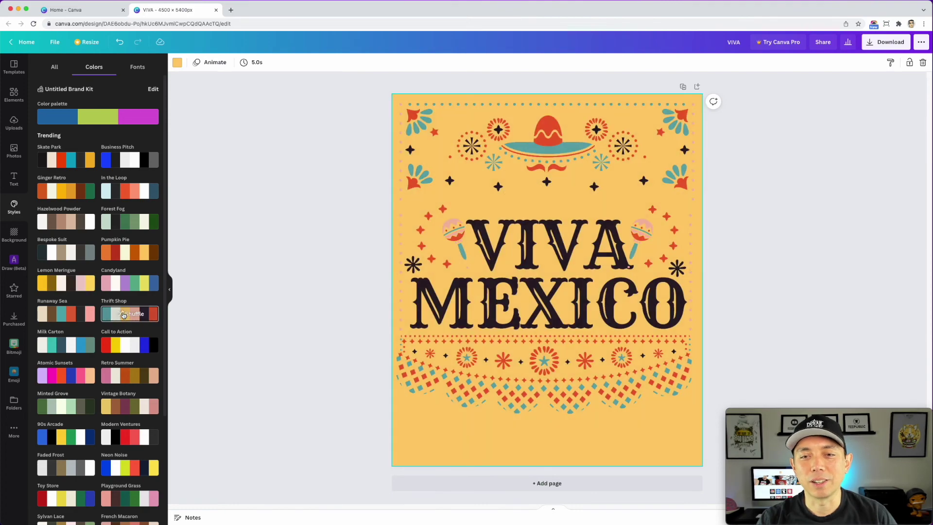
{"action": "key", "text": "super+z"}
{"action": "key", "text": "super+z"}
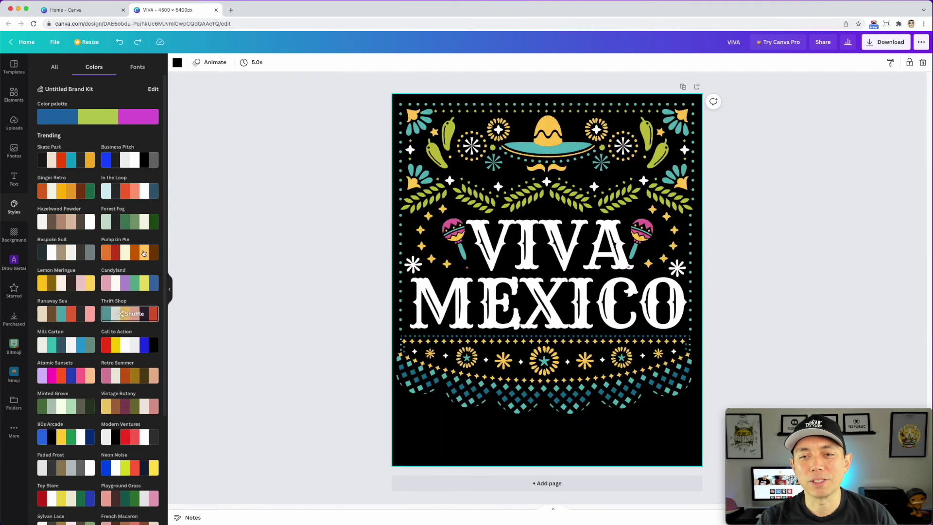
{"action": "left_click", "coordinate": [729, 190]}
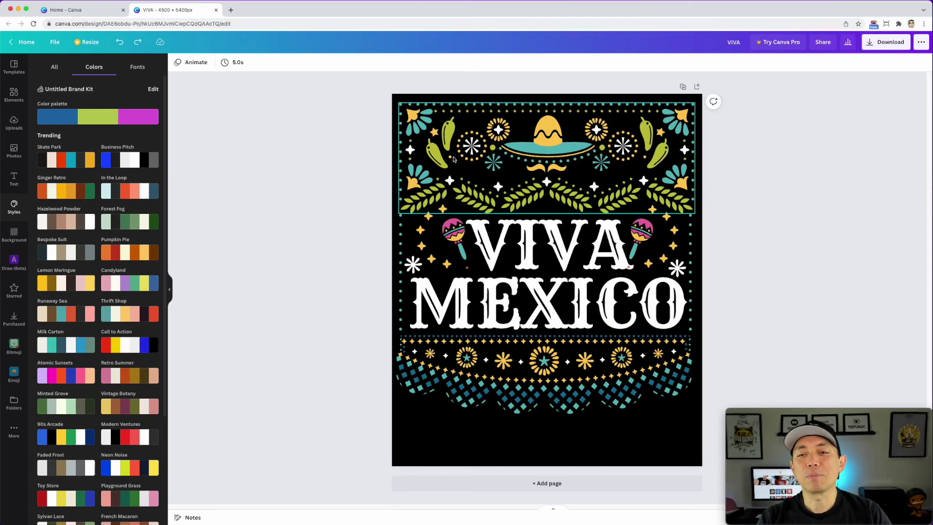
{"action": "left_click", "coordinate": [601, 242]}
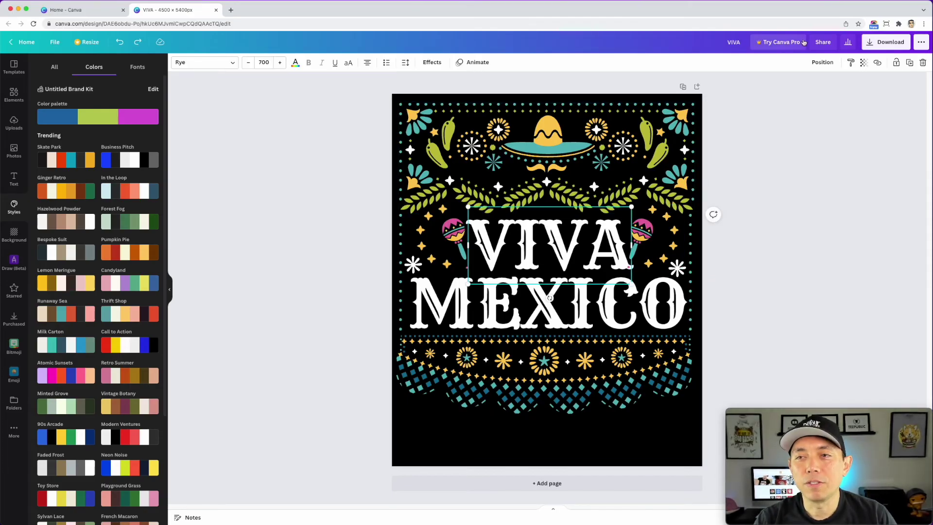
Move the VIVA text to the front layer and deselect it
{"action": "left_click", "coordinate": [821, 62]}
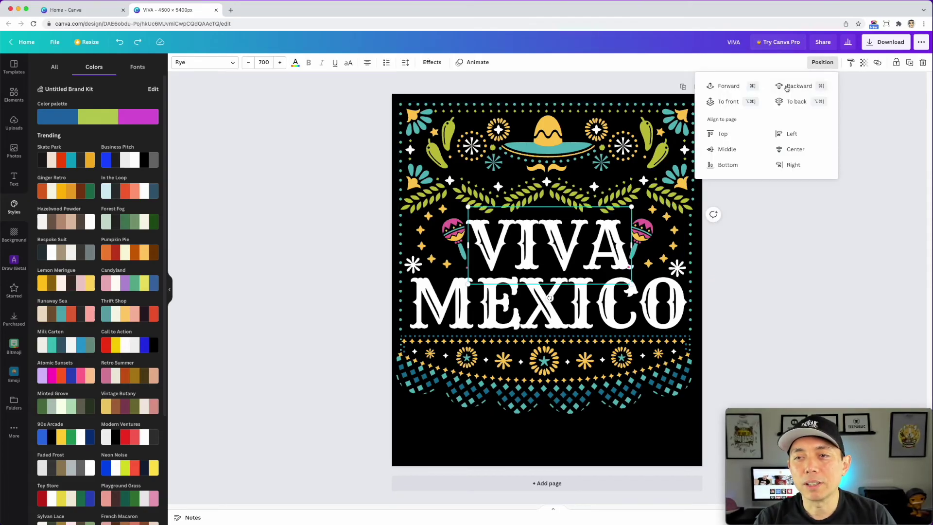
{"action": "left_click", "coordinate": [735, 99]}
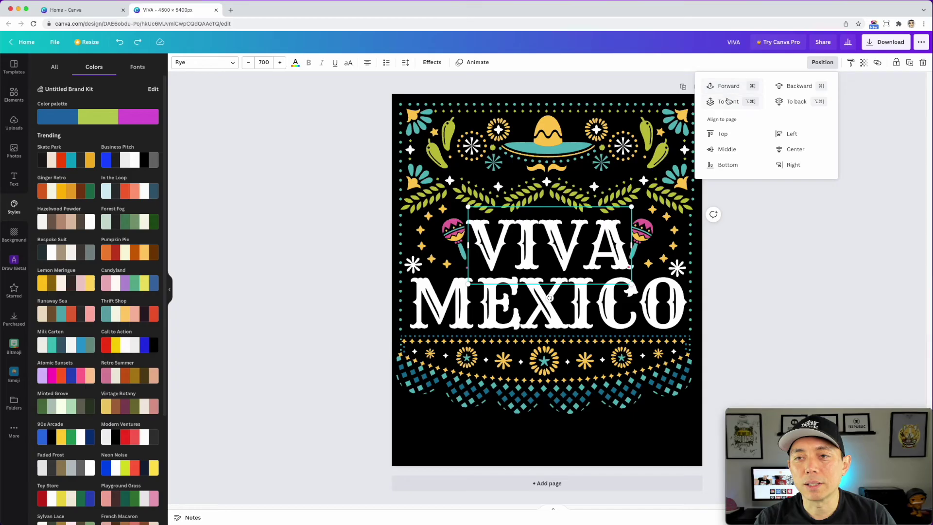
{"action": "left_click", "coordinate": [743, 240]}
{"action": "left_click", "coordinate": [768, 223]}
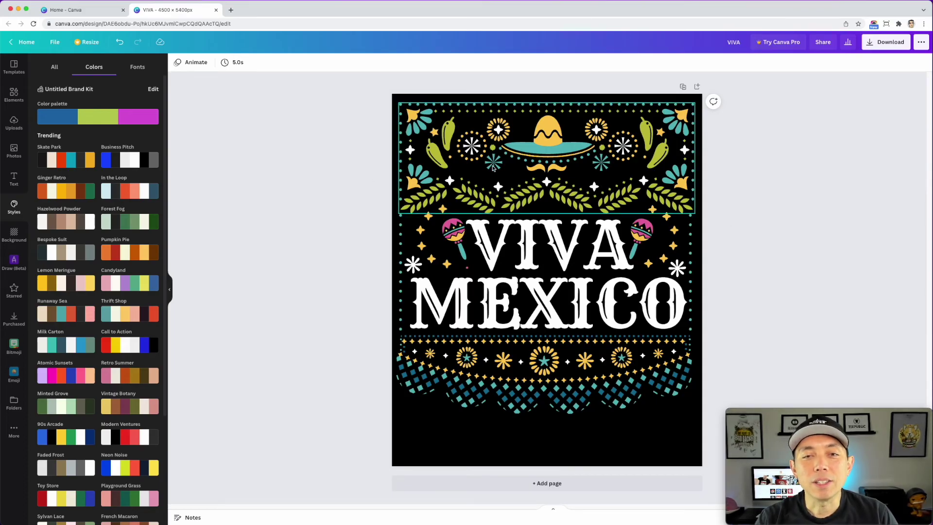
Show Magic Recommendations in Elements, then select the top graphic, MEXICO and VIVA in turn
{"action": "left_click", "coordinate": [14, 95]}
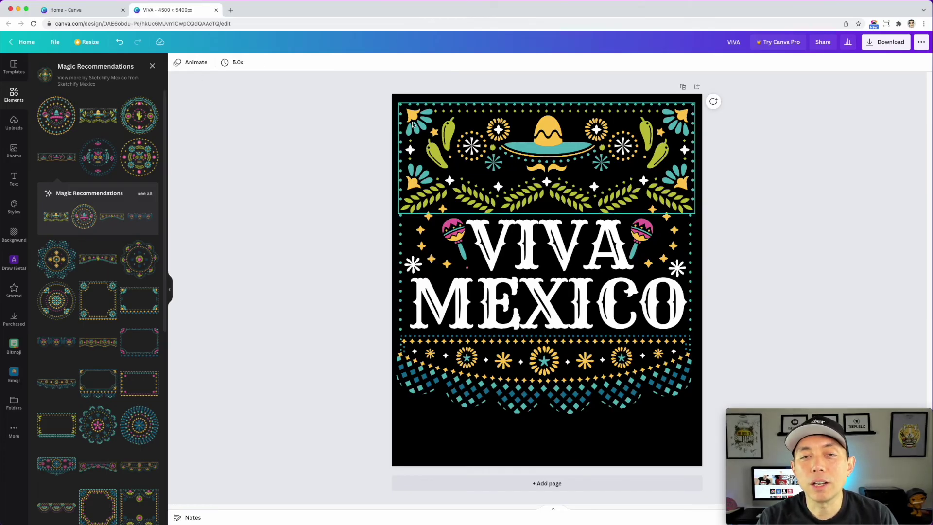
{"action": "left_click", "coordinate": [485, 138]}
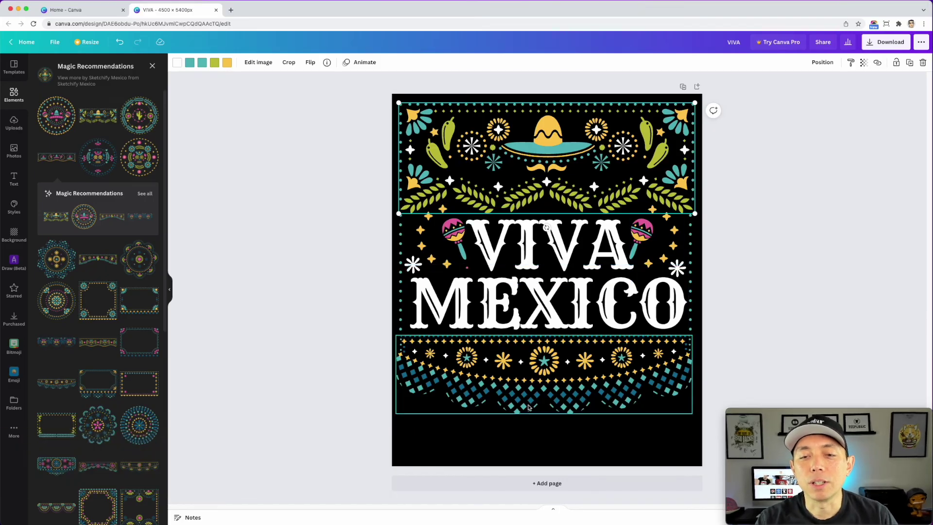
{"action": "left_click", "coordinate": [554, 301]}
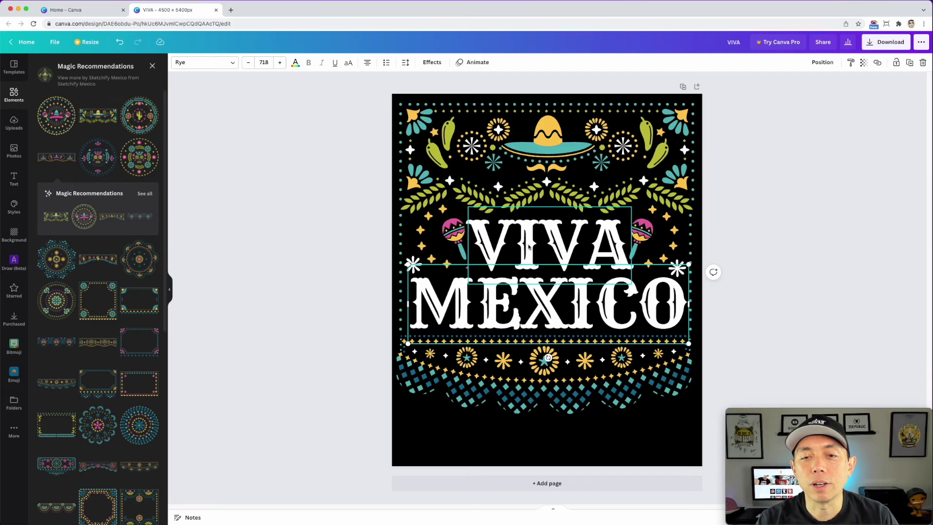
{"action": "left_click", "coordinate": [556, 248]}
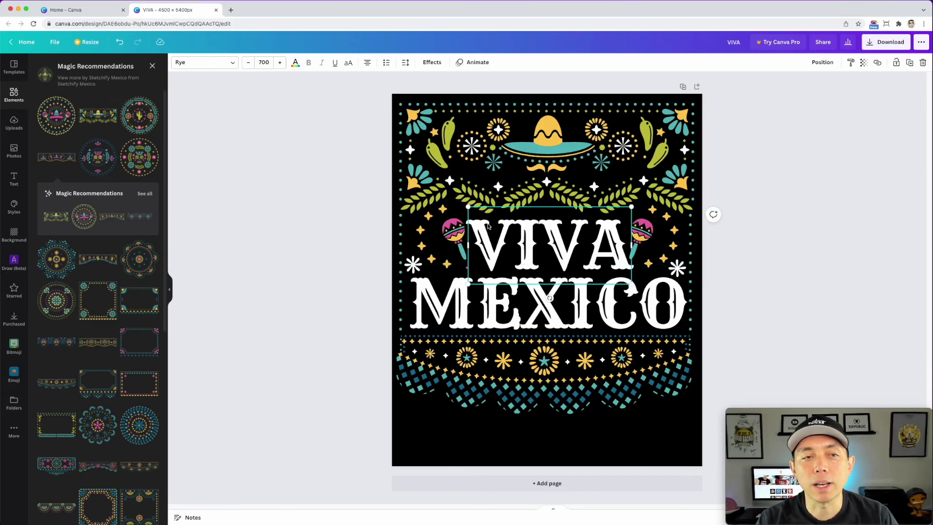
{"action": "left_click", "coordinate": [295, 63]}
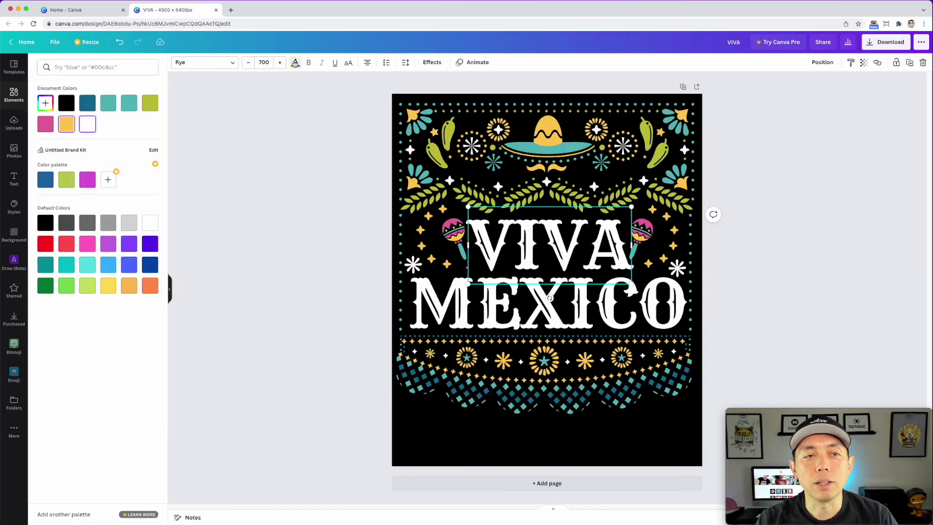
{"action": "left_click", "coordinate": [66, 125]}
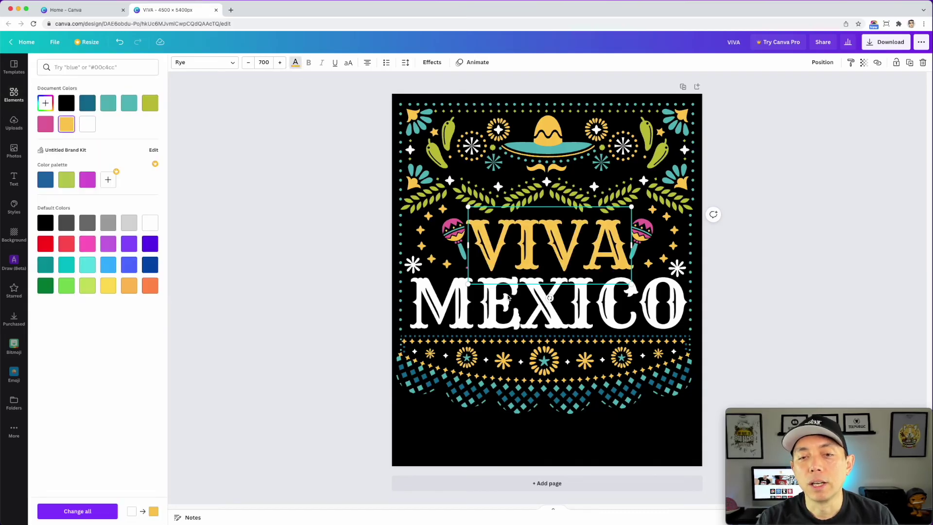
{"action": "left_click", "coordinate": [533, 241]}
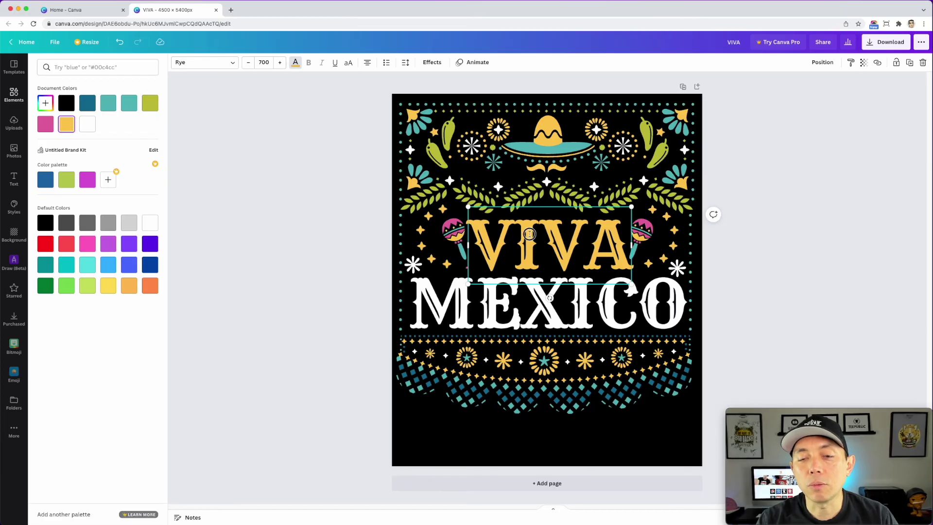
{"action": "left_click_drag", "start_coordinate": [541, 242], "coordinate": [513, 241]}
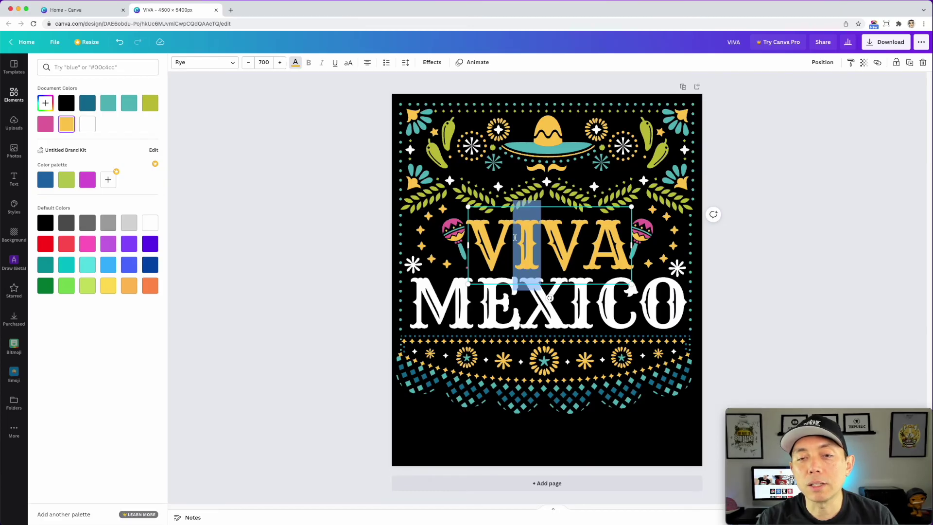
{"action": "left_click", "coordinate": [129, 103]}
{"action": "left_click_drag", "start_coordinate": [620, 239], "coordinate": [585, 239]}
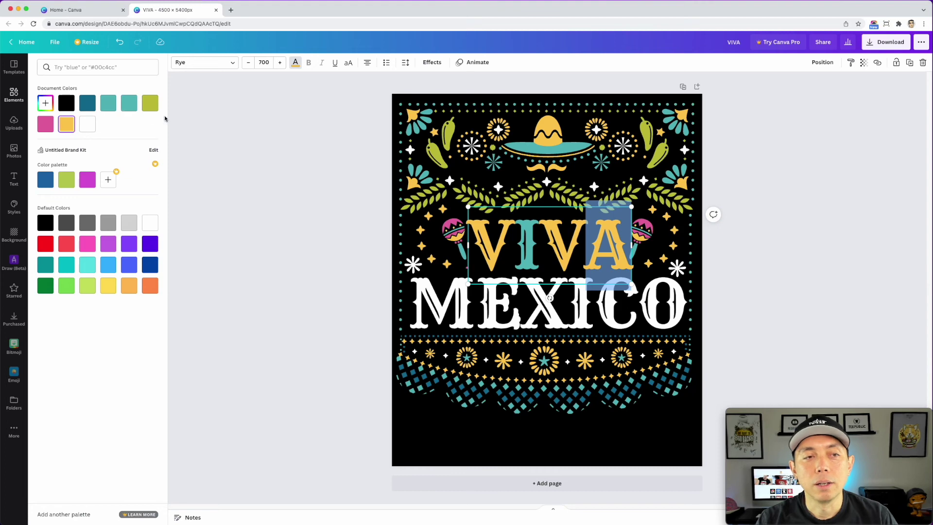
{"action": "left_click", "coordinate": [88, 104]}
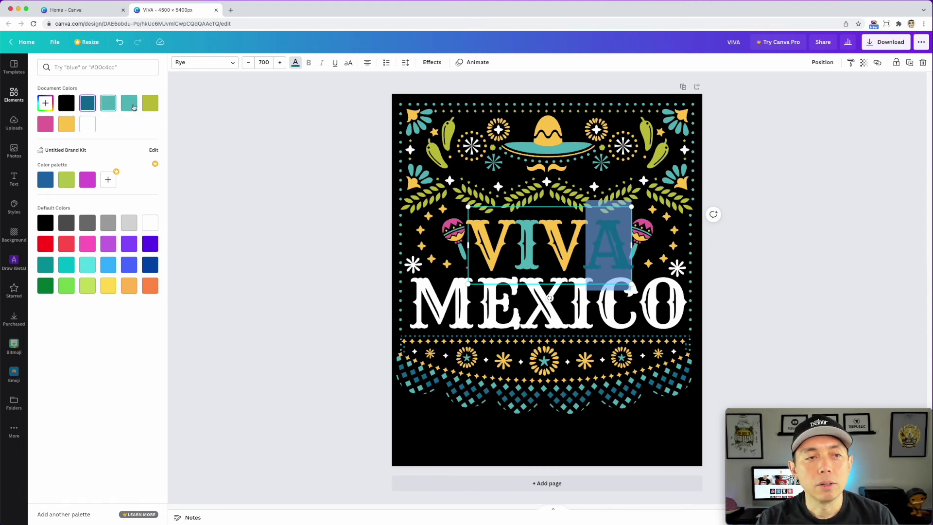
{"action": "left_click", "coordinate": [150, 105]}
{"action": "left_click", "coordinate": [88, 127]}
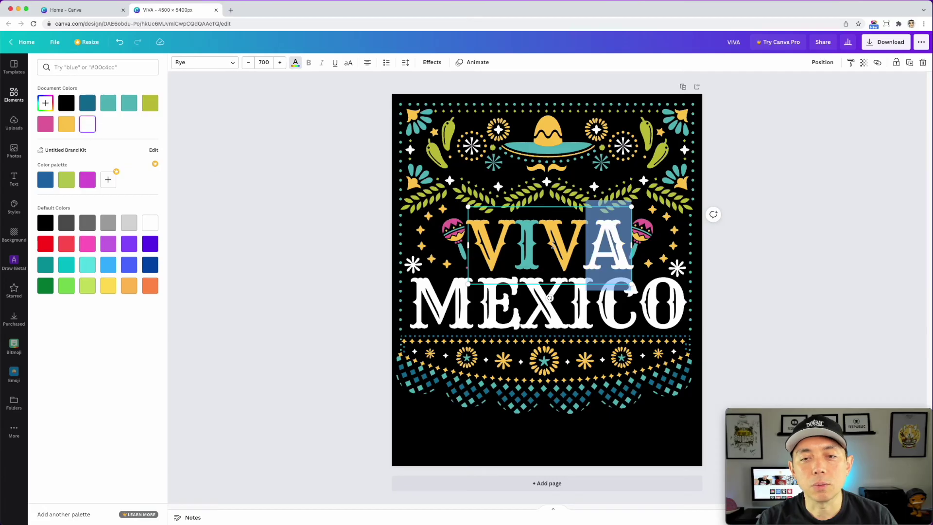
{"action": "left_click", "coordinate": [539, 252]}
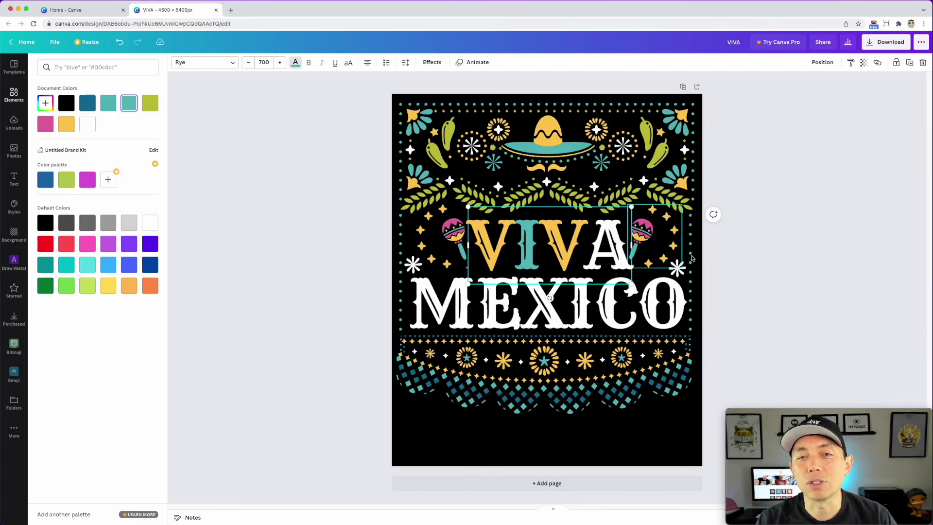
{"action": "key", "text": "super+z"}
{"action": "key", "text": "super+z"}
{"action": "key", "text": "super+z"}
{"action": "key", "text": "super+z"}
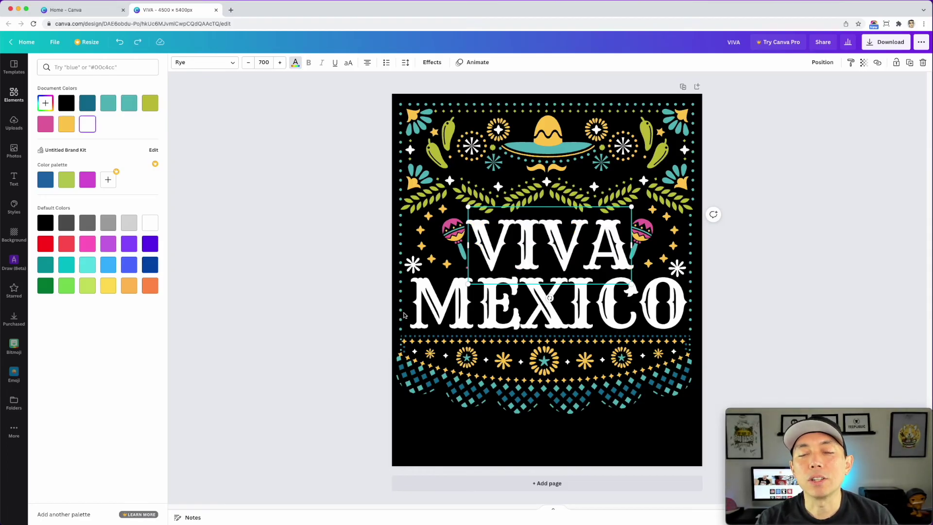
{"action": "key", "text": "Escape"}
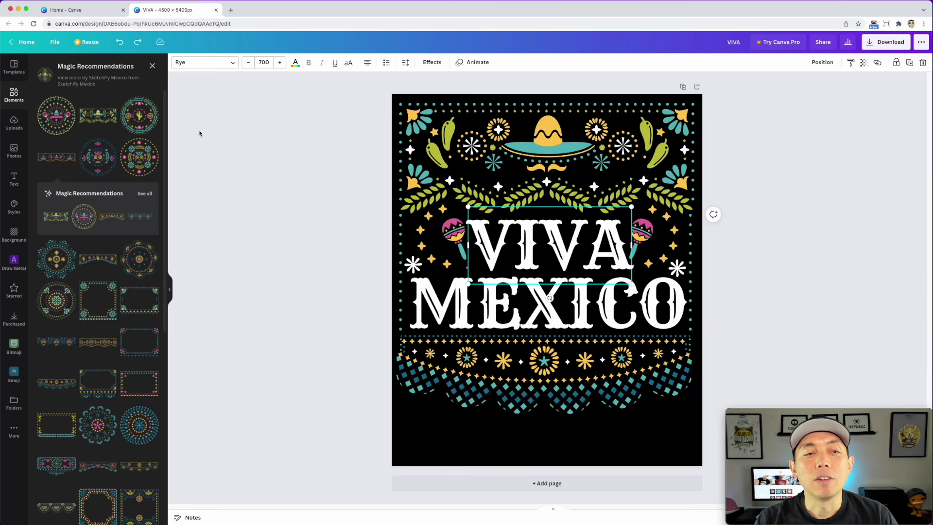
{"action": "left_click", "coordinate": [781, 286]}
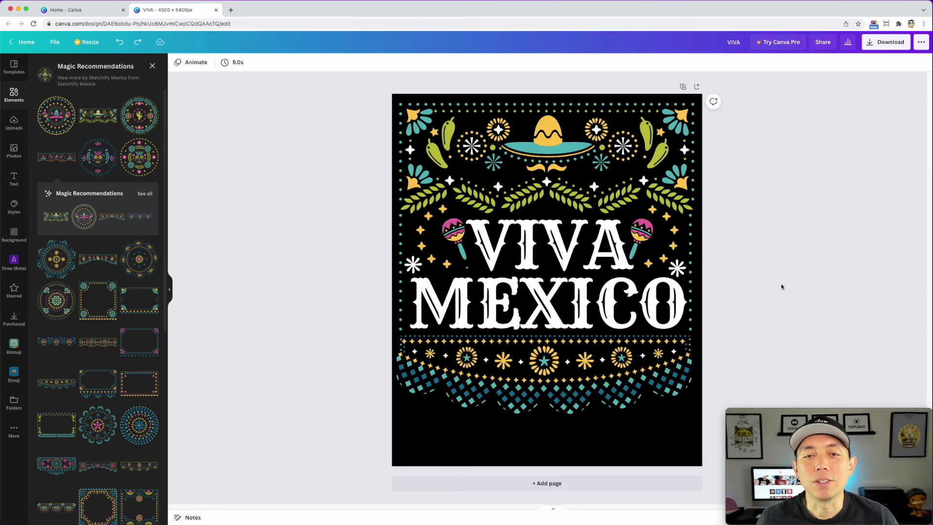